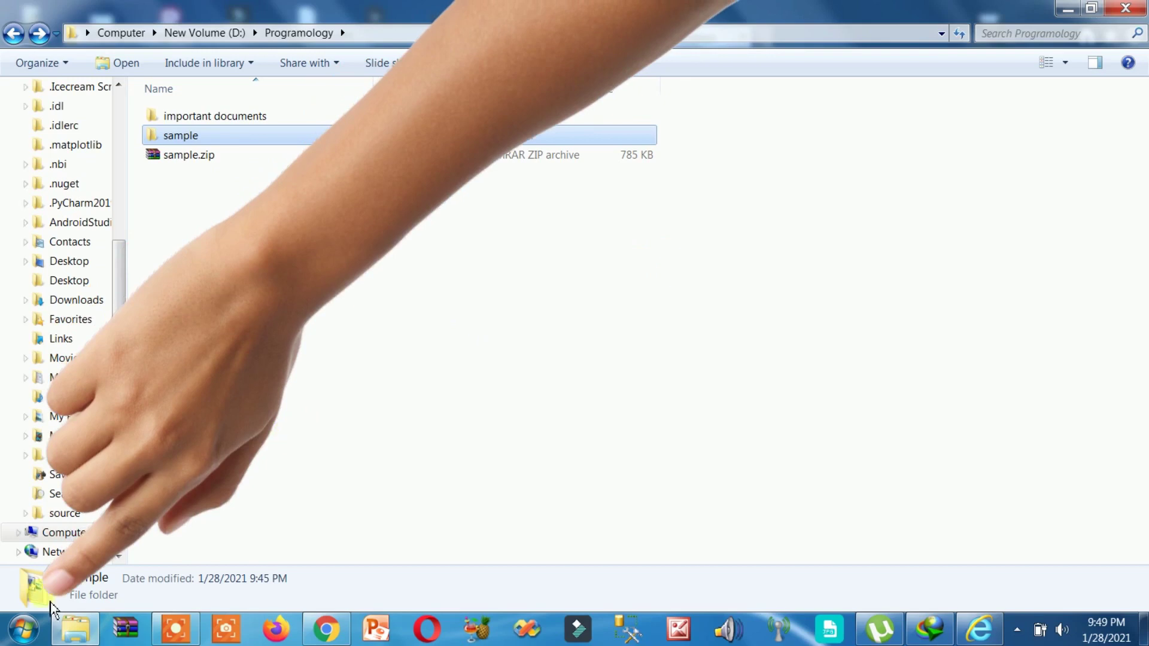
Step: Search the computer for "record", open the tool for recording steps to reproduce a problem, and start a recording
{"action": "left_click", "coordinate": [24, 629]}
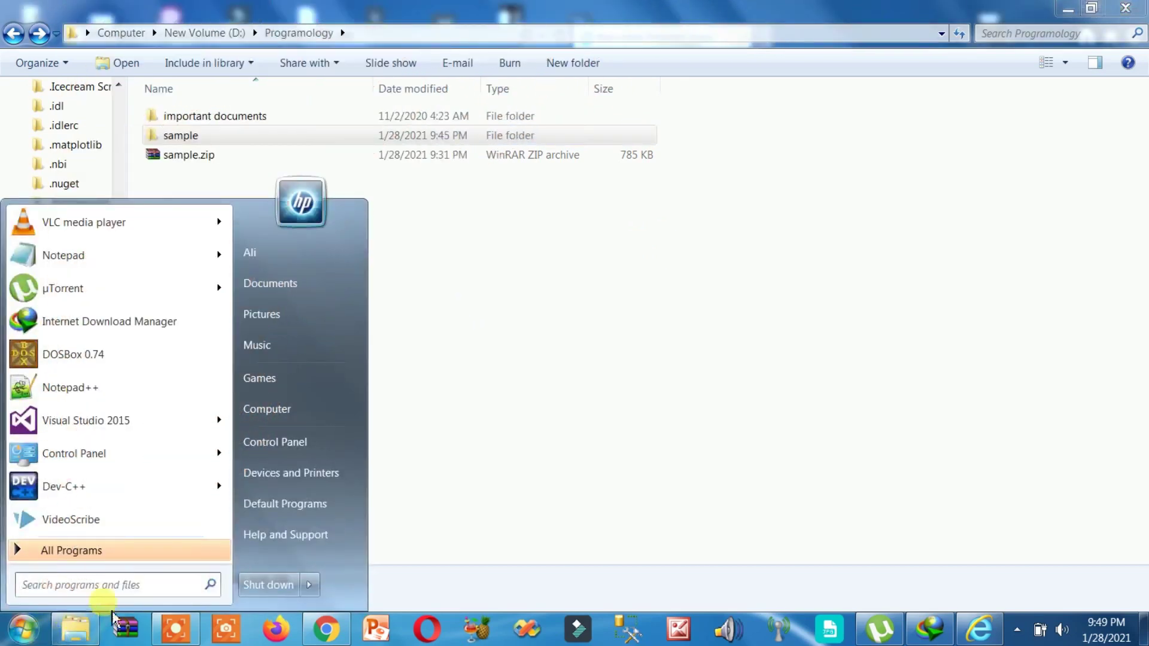
{"action": "type", "text": "record"}
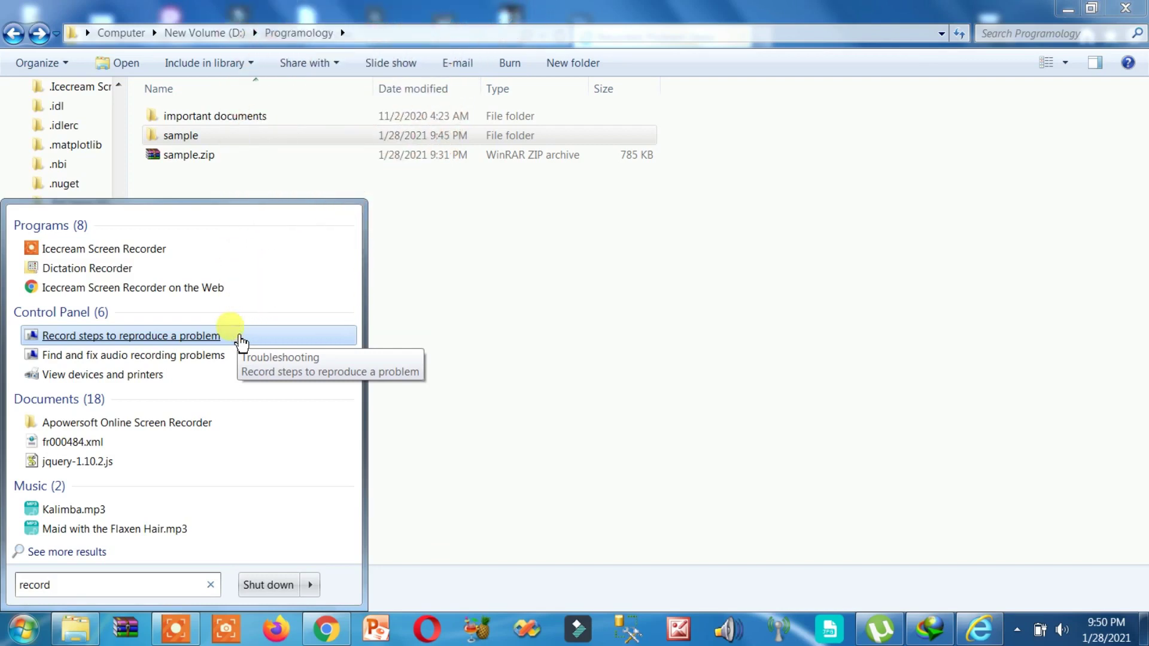
{"action": "left_click", "coordinate": [219, 338]}
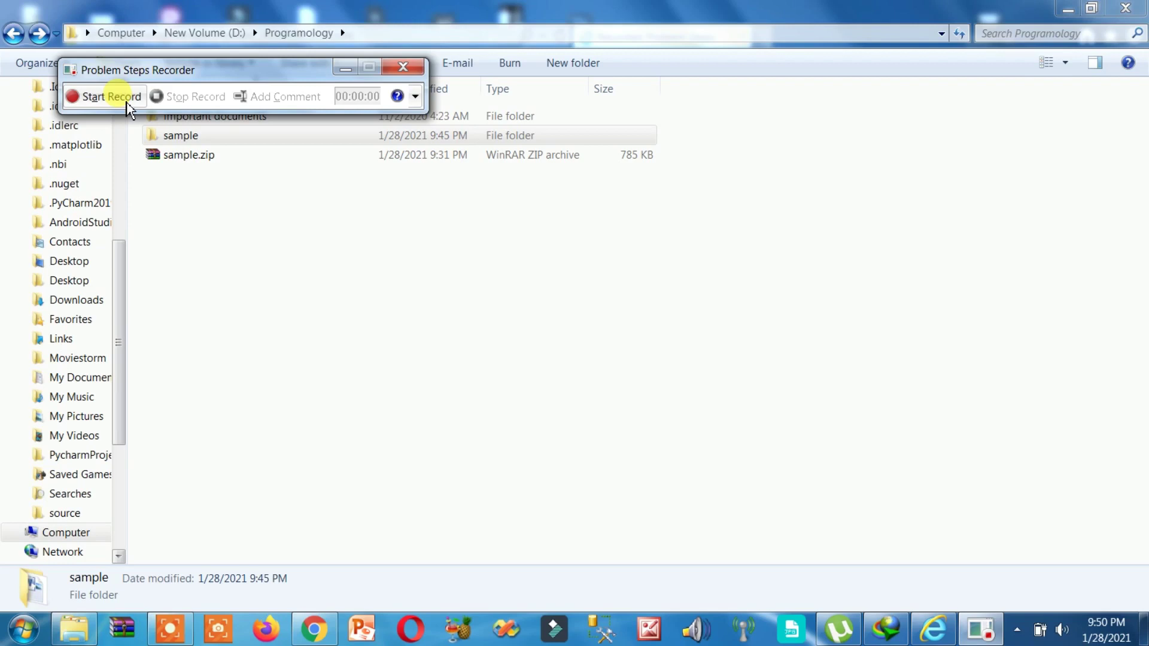
{"action": "left_click", "coordinate": [126, 102]}
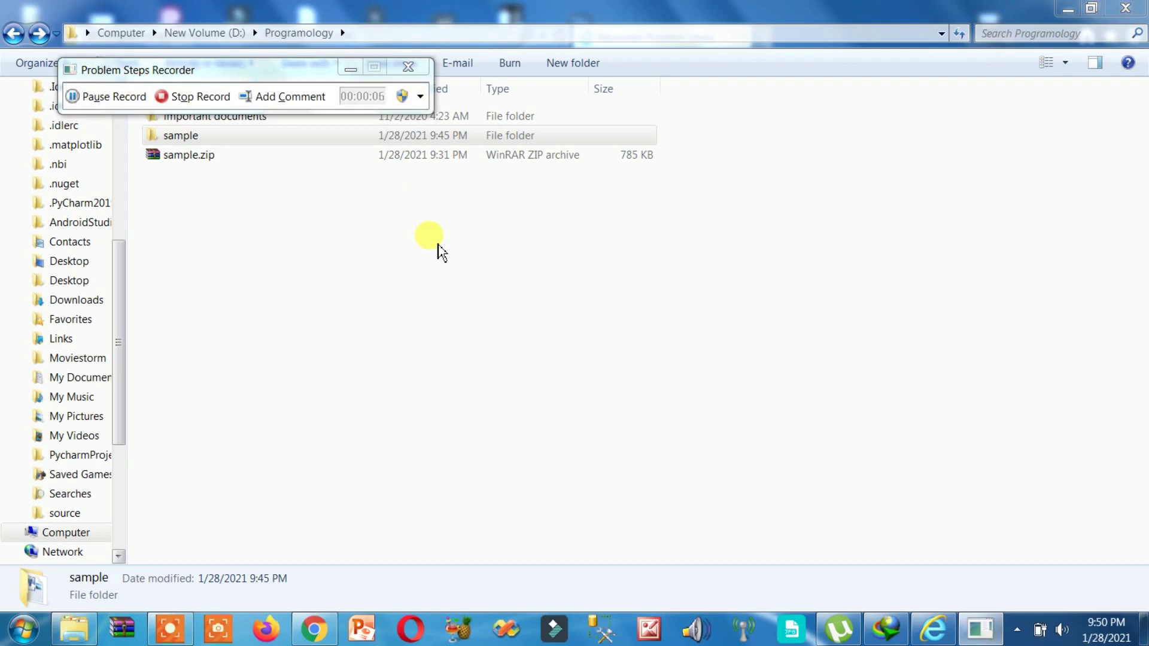
Step: Search the computer for "visual studio" and launch Microsoft Visual Studio 2008
{"action": "left_click", "coordinate": [655, 244]}
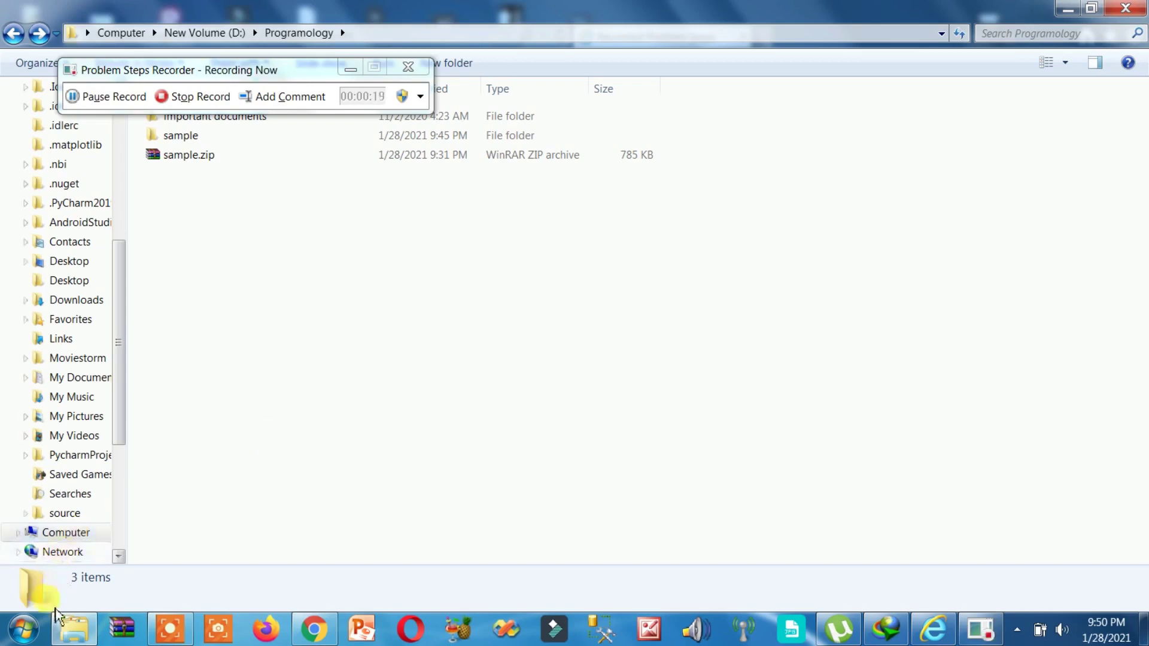
{"action": "left_click", "coordinate": [24, 630]}
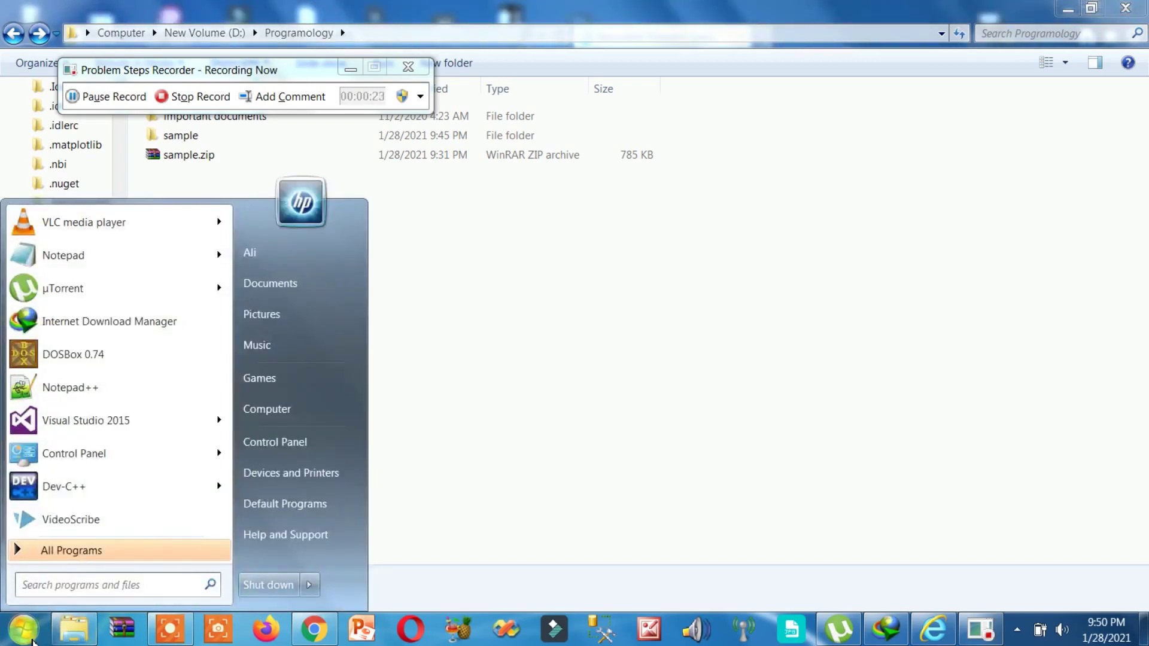
{"action": "left_click", "coordinate": [83, 579]}
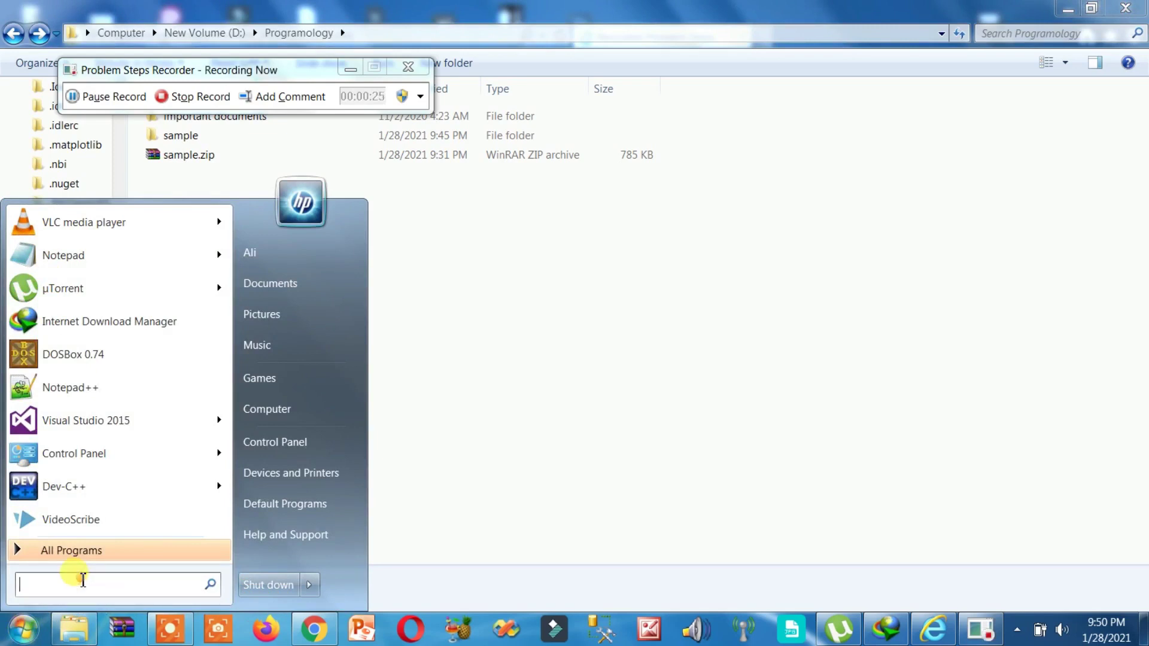
{"action": "type", "text": "visual "}
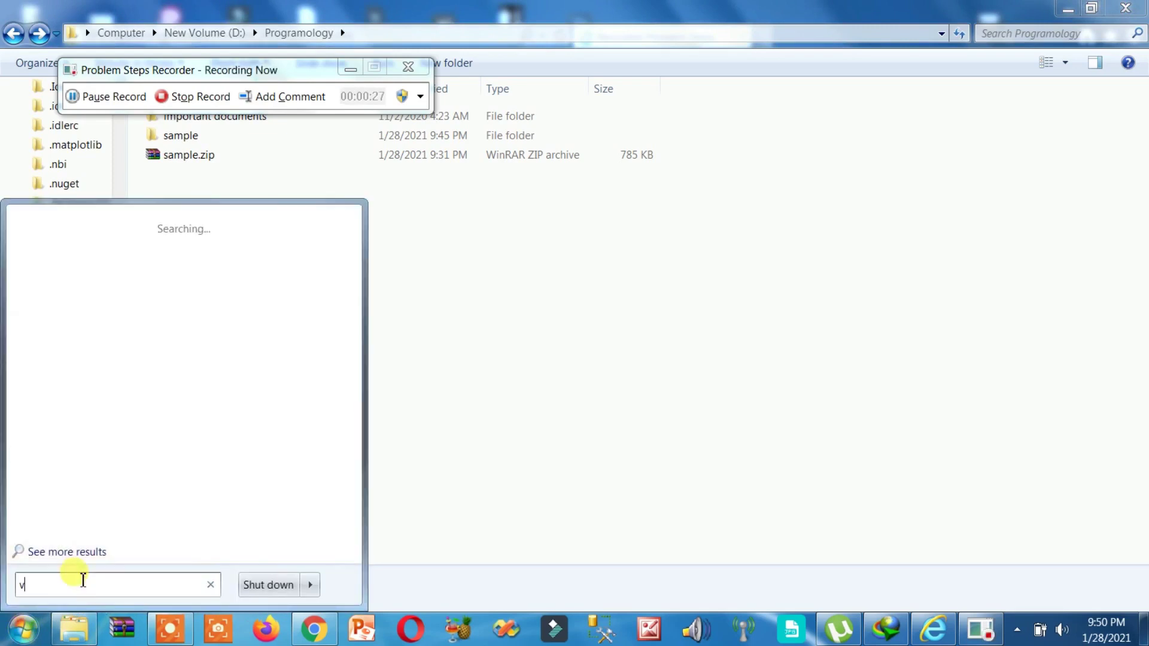
{"action": "type", "text": "studio"}
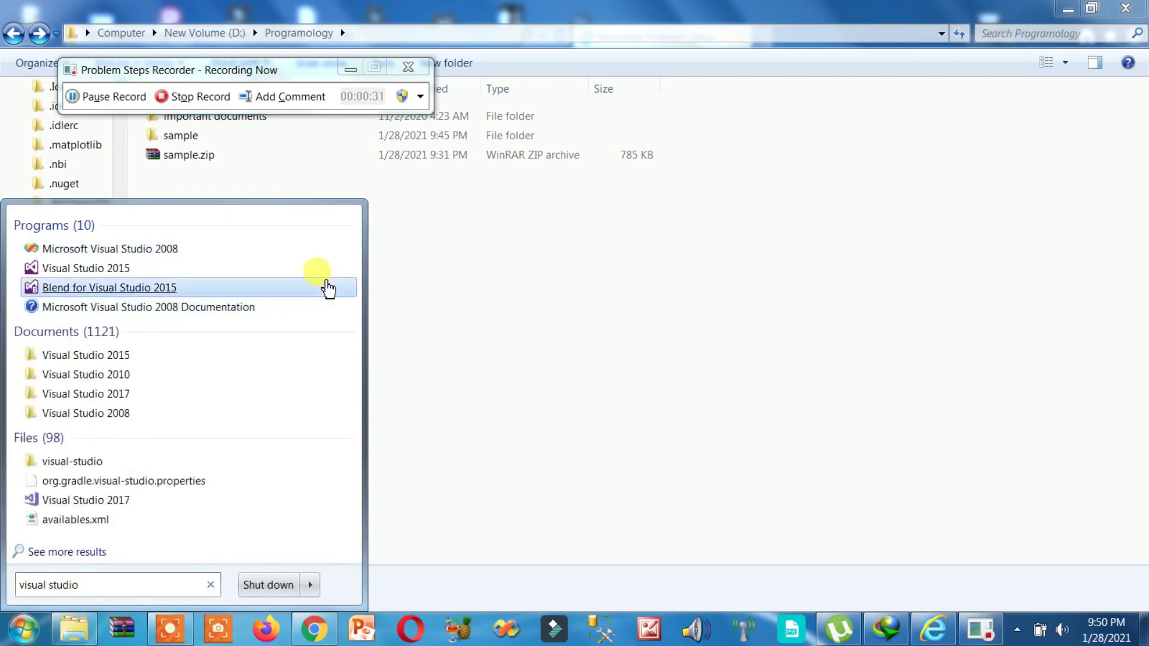
{"action": "left_click", "coordinate": [177, 251]}
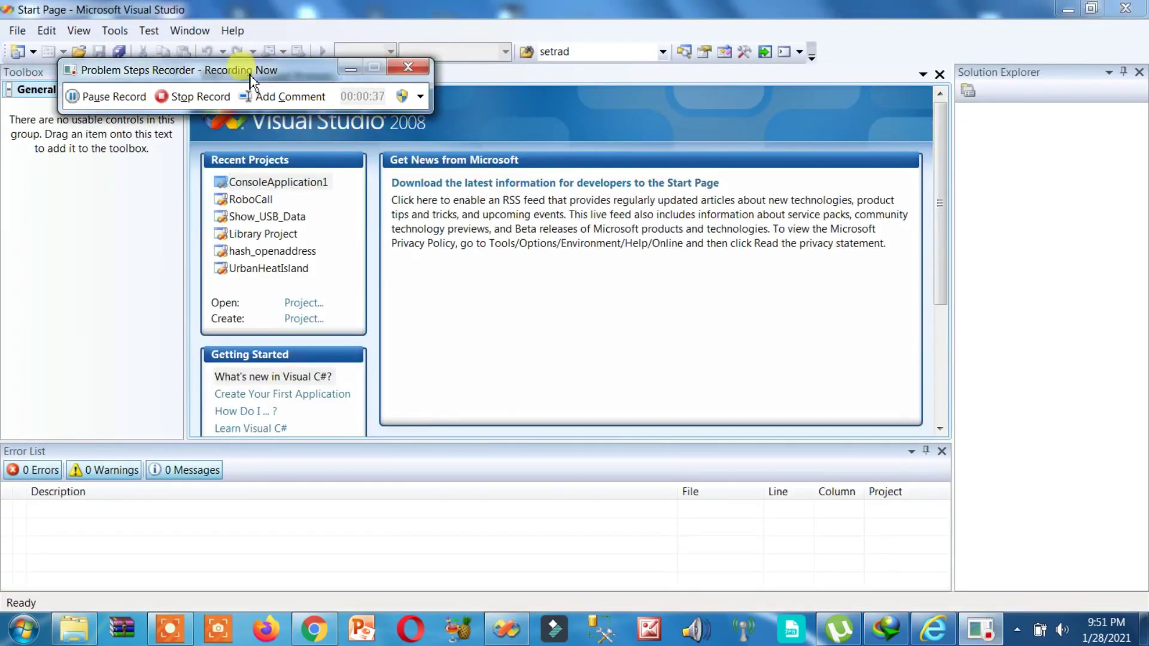
Step: Create a Visual C# Console Application project named ConsoleApplication2 and add an empty line inside its Main method
{"action": "left_click_drag", "start_coordinate": [251, 72], "coordinate": [128, 458]}
{"action": "left_click_drag", "start_coordinate": [123, 538], "coordinate": [154, 575]}
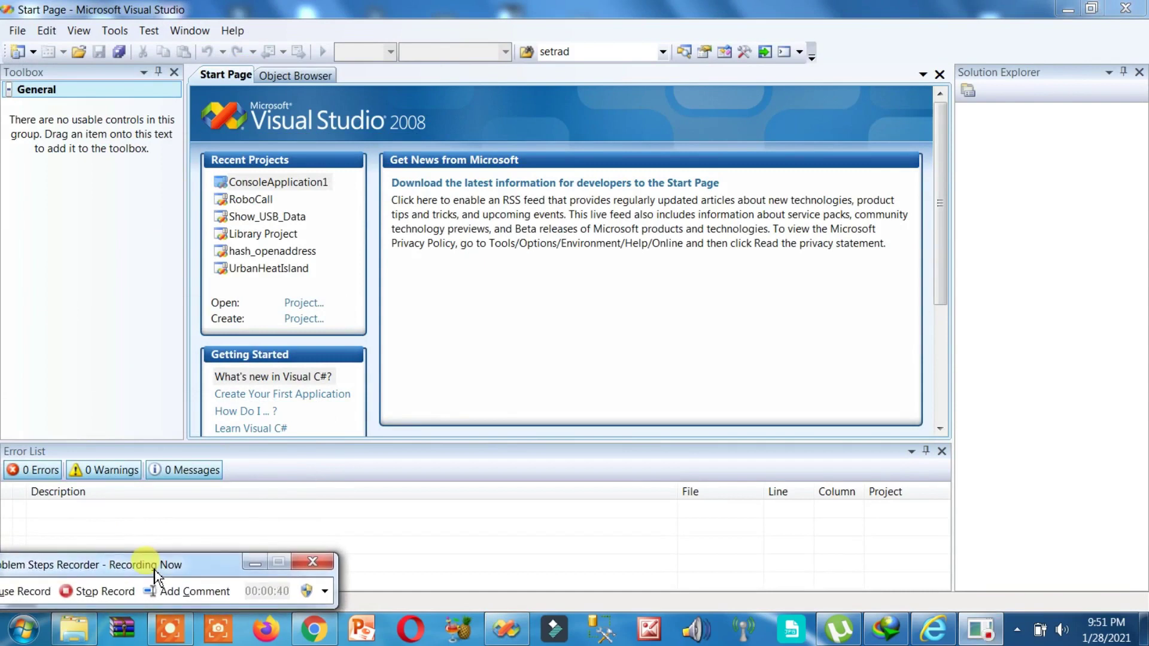
{"action": "left_click", "coordinate": [21, 33]}
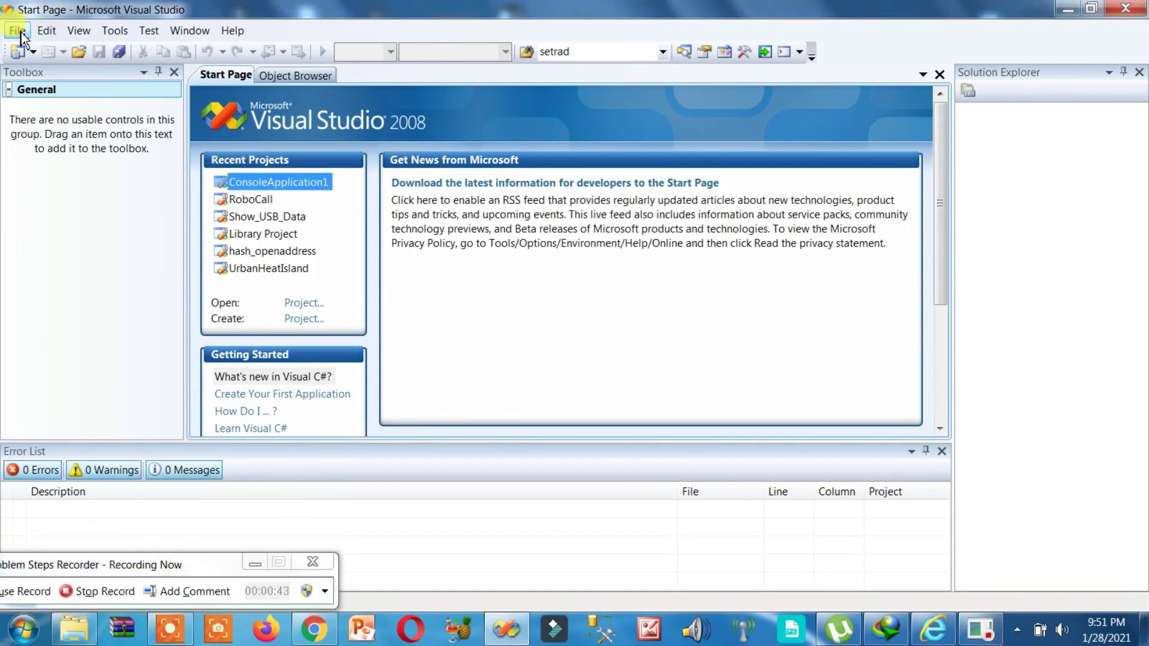
{"action": "left_click", "coordinate": [21, 32]}
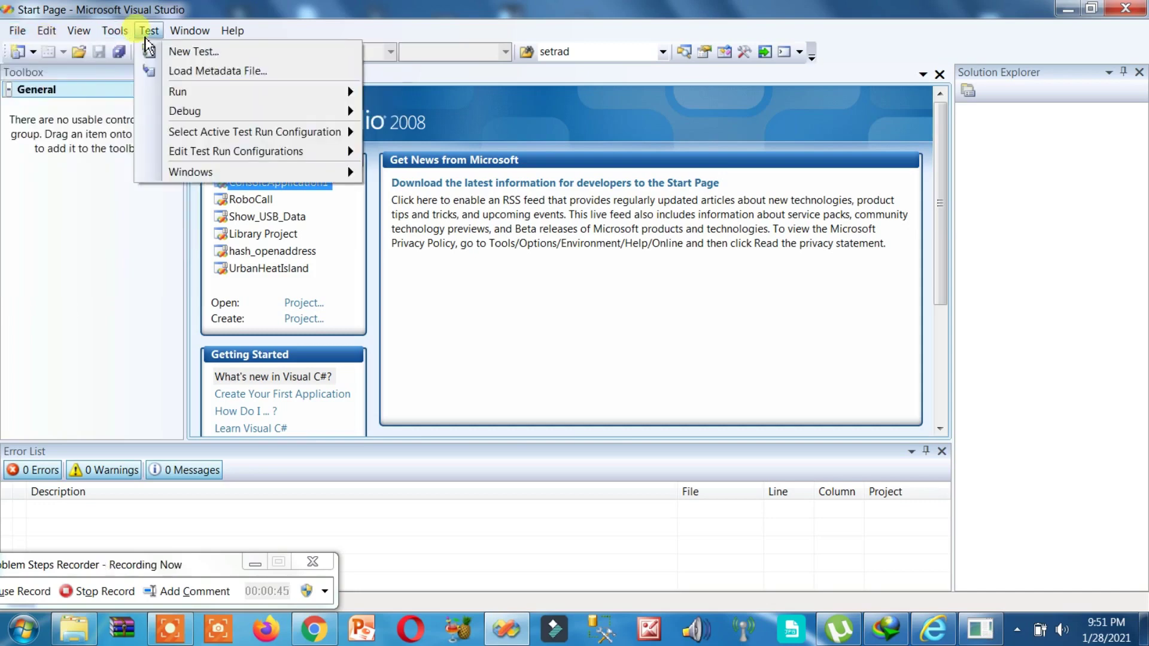
{"action": "mouse_move", "coordinate": [179, 51]}
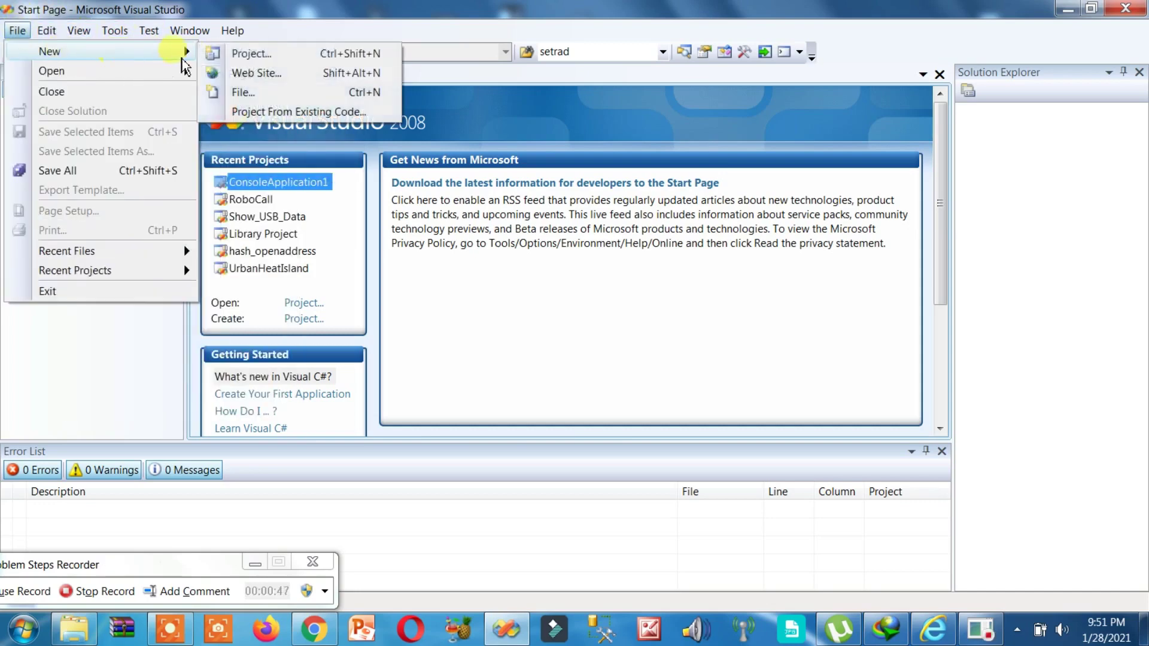
{"action": "left_click", "coordinate": [226, 54]}
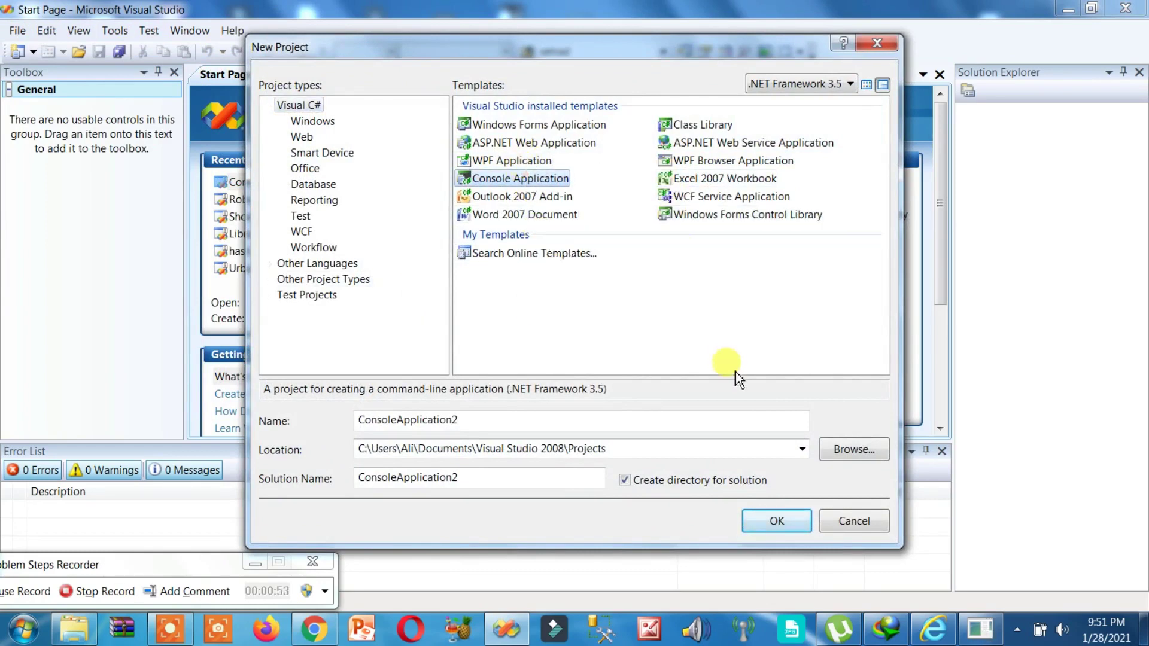
{"action": "left_click", "coordinate": [779, 521]}
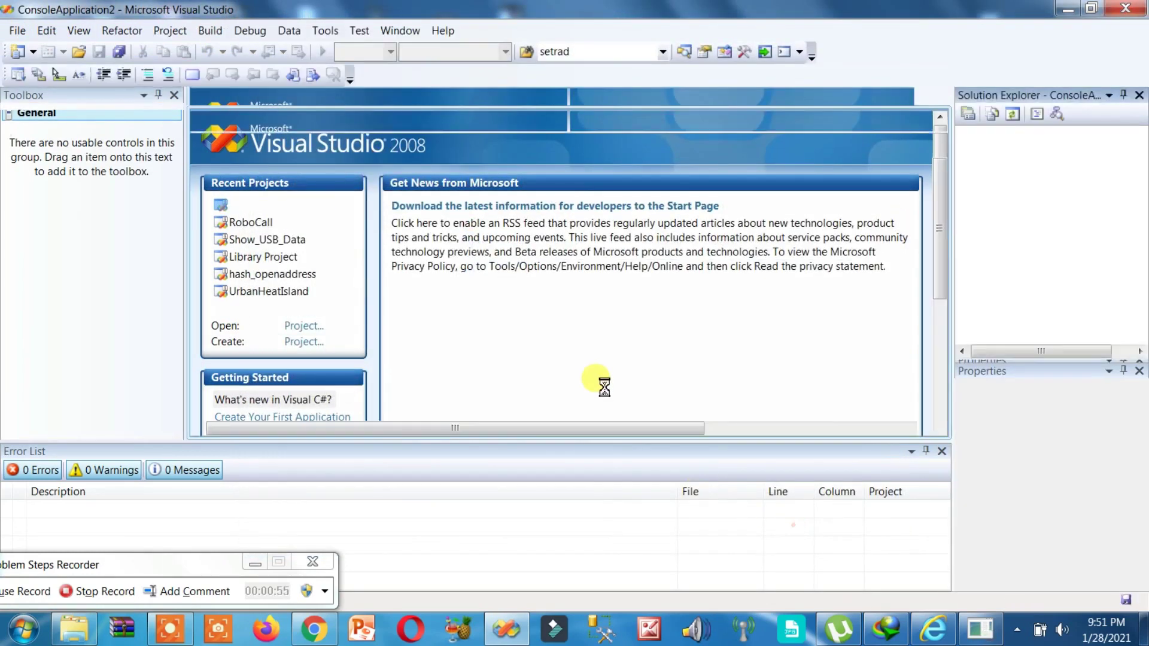
{"action": "left_click", "coordinate": [366, 291]}
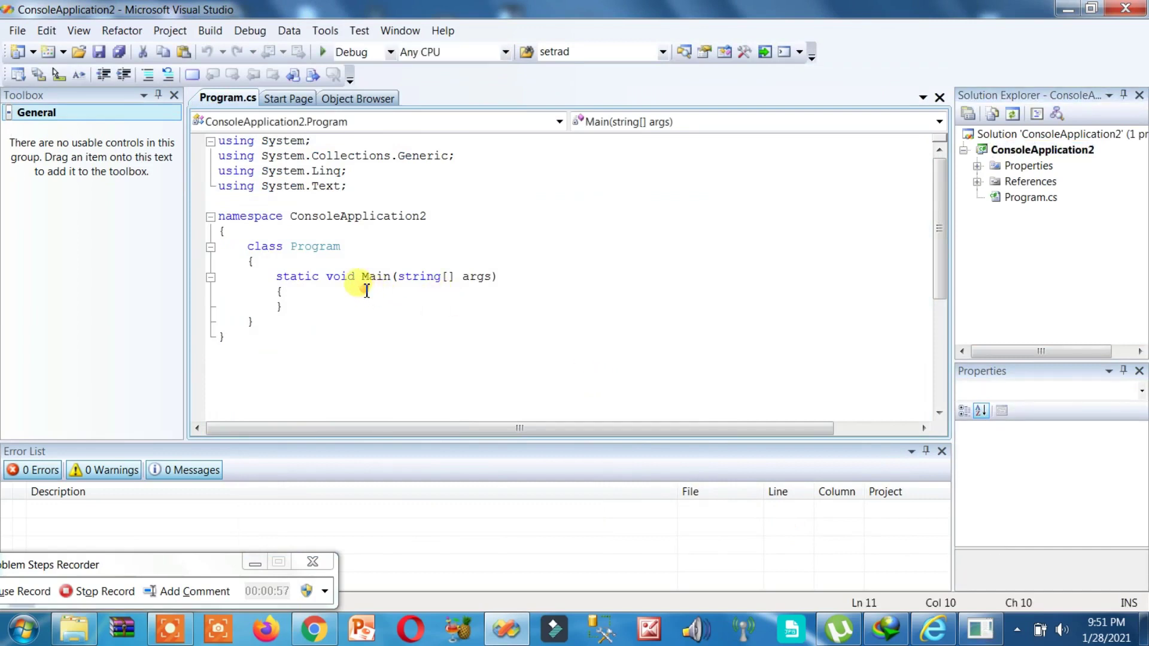
{"action": "key", "text": "Return"}
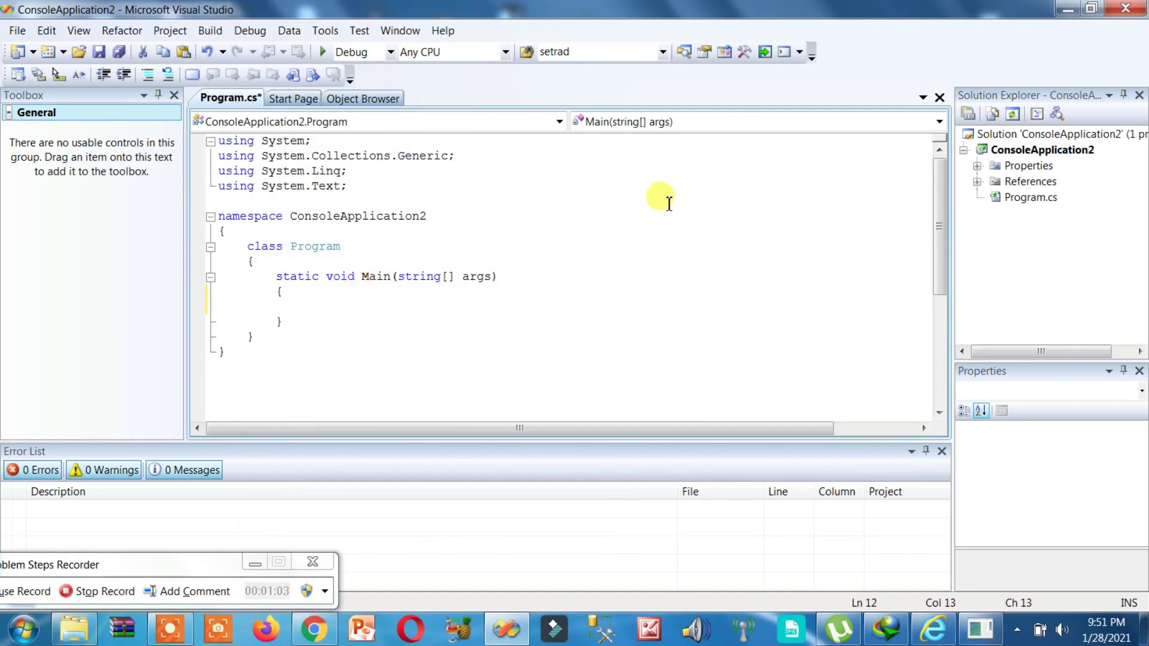
Step: Stop the steps recording and save it in the Programology folder as a ZIP file named "programology auto assignment maker"
{"action": "left_click_drag", "start_coordinate": [174, 563], "coordinate": [505, 236]}
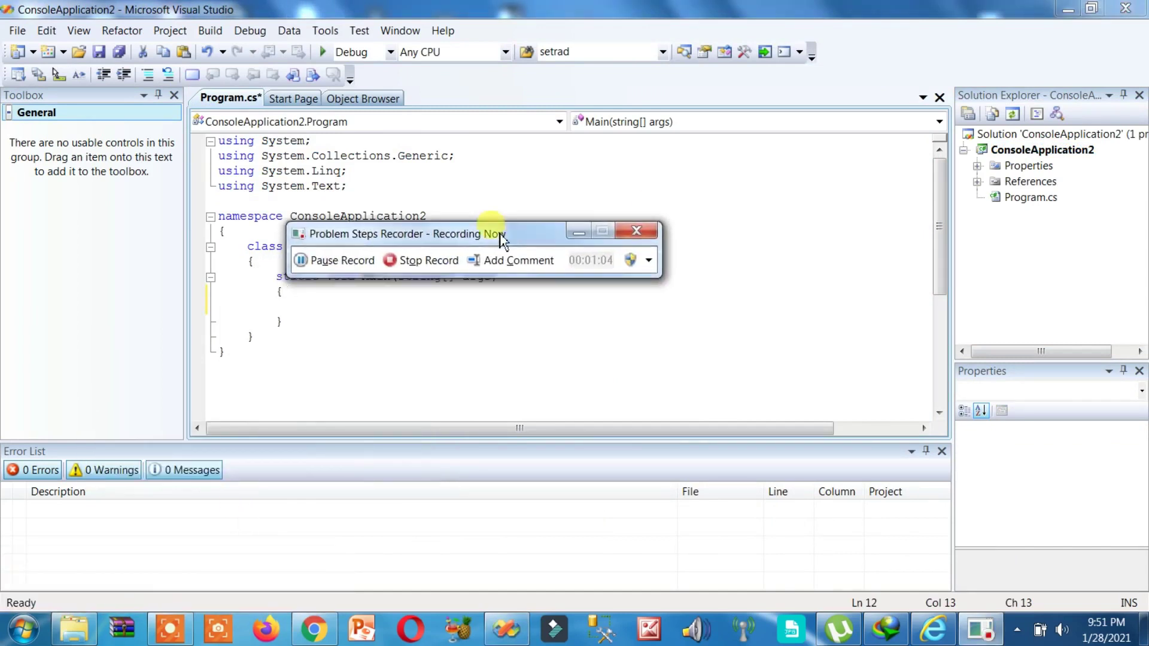
{"action": "left_click", "coordinate": [454, 262]}
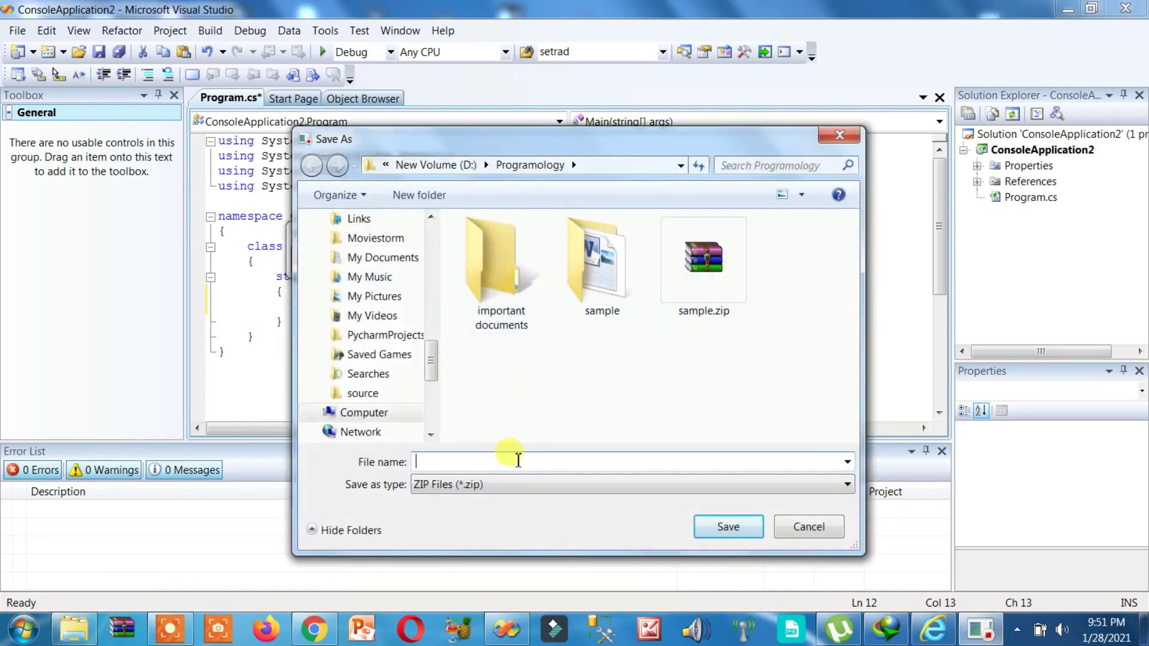
{"action": "type", "text": "programo"}
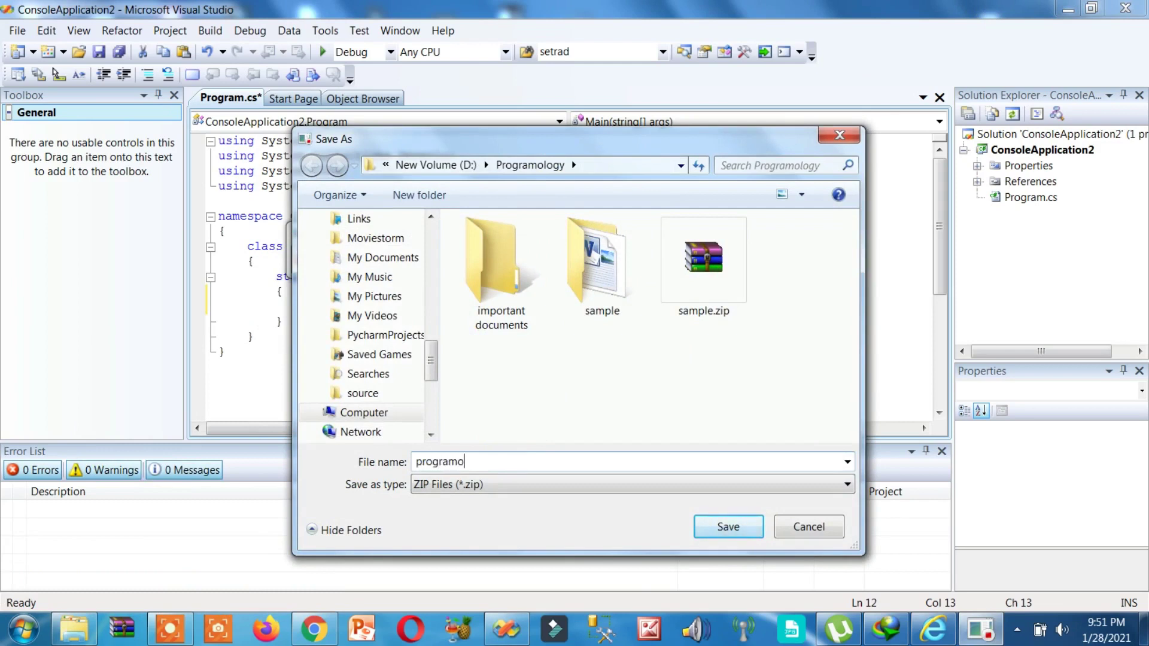
{"action": "type", "text": "logy auto assignment maker"}
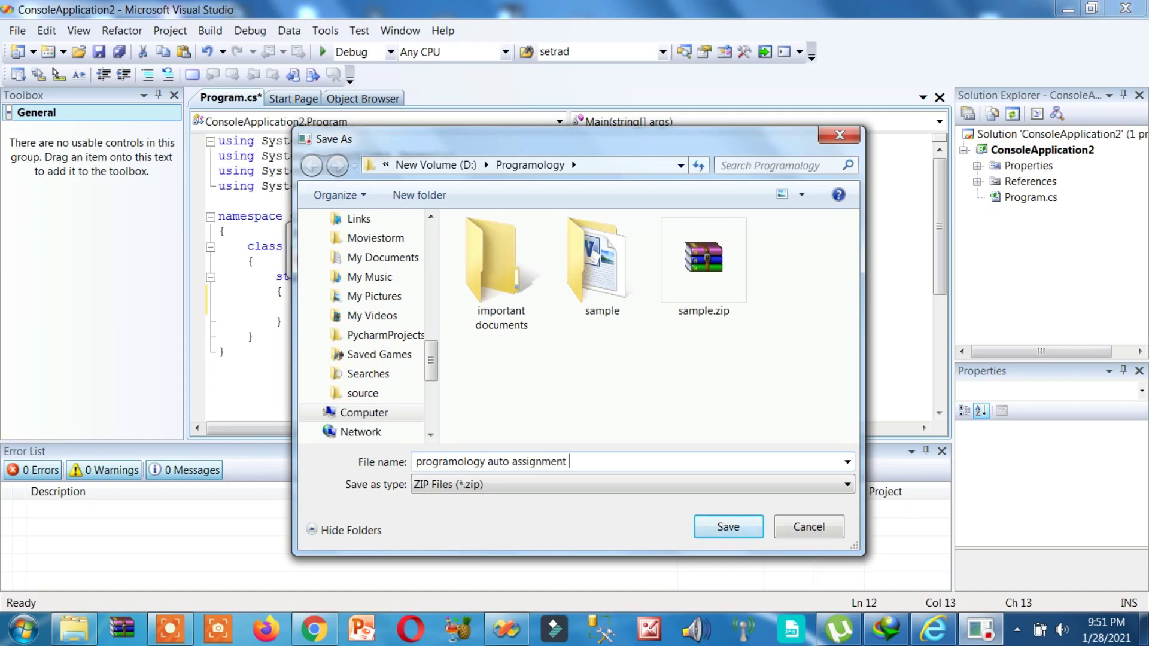
{"action": "left_click", "coordinate": [736, 532]}
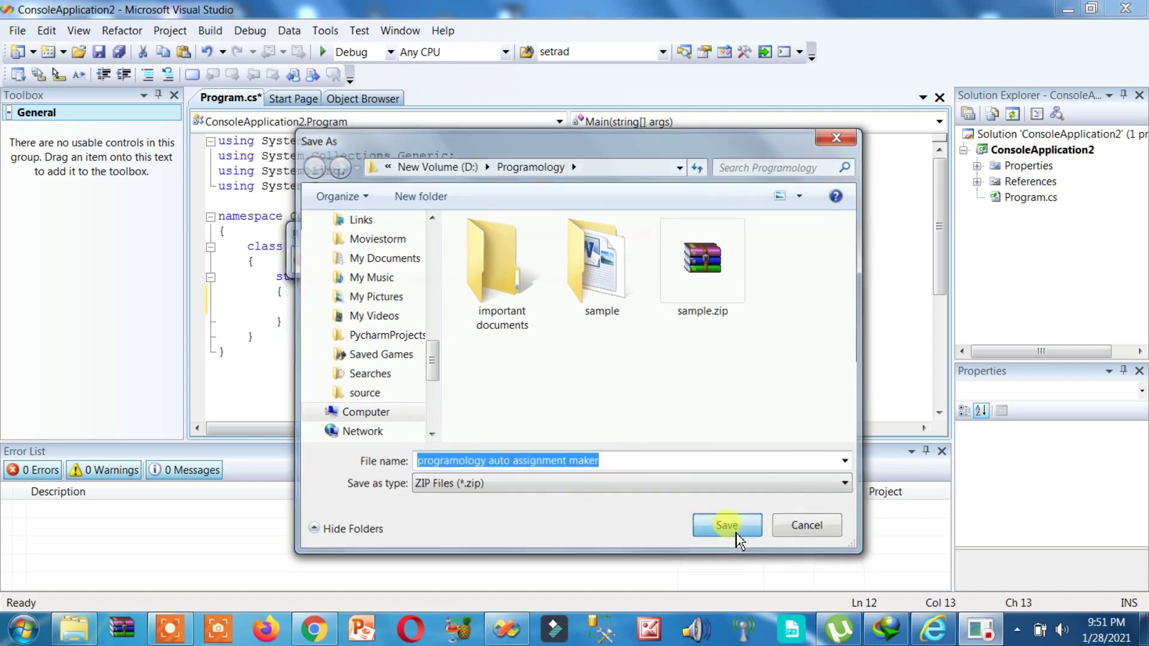
Step: Close the Problem Steps Recorder and Visual Studio to return to the Programology folder
{"action": "left_click", "coordinate": [652, 246]}
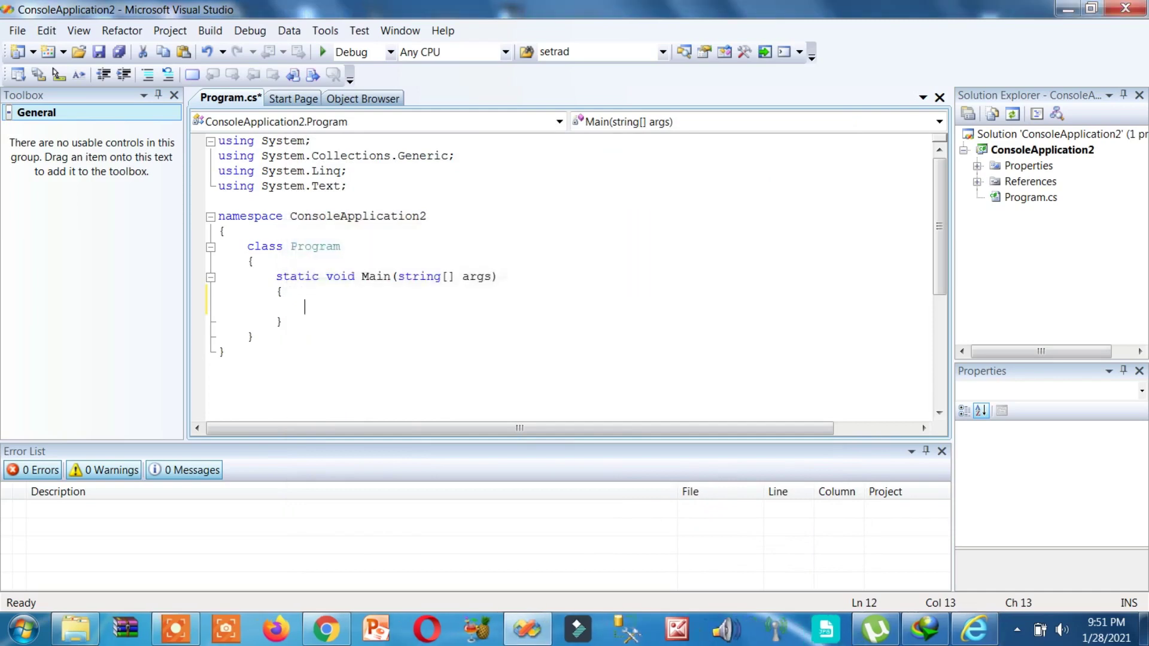
{"action": "left_click", "coordinate": [1125, 8]}
{"action": "left_click", "coordinate": [611, 428]}
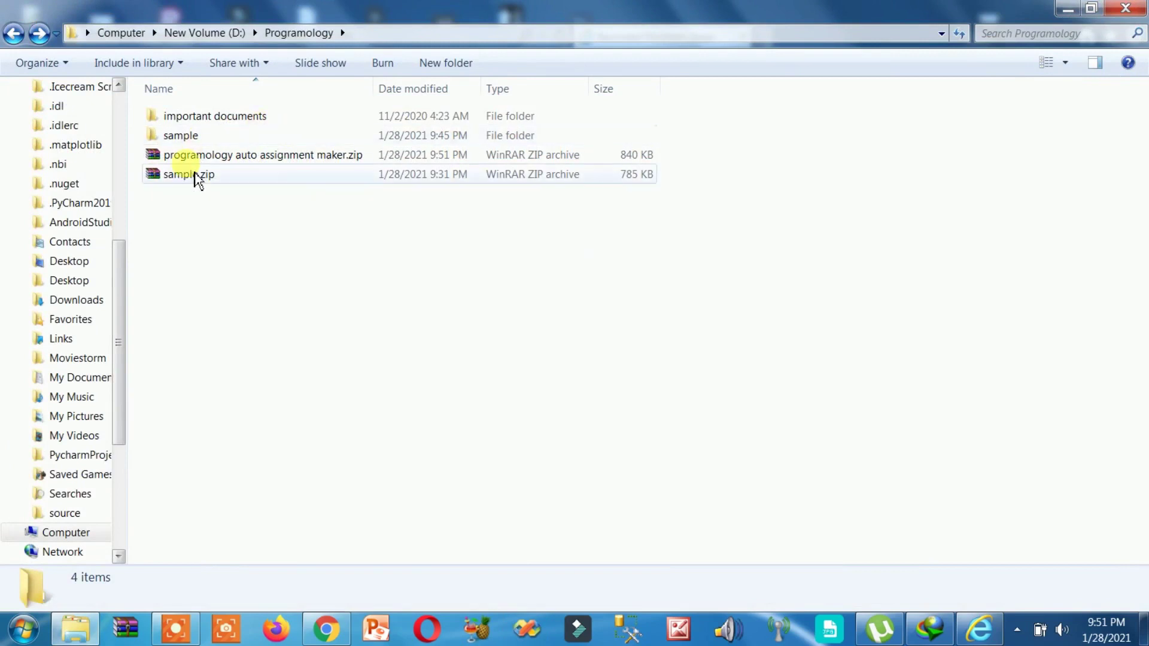
Step: Extract programology auto assignment maker.zip into a folder of the same name
{"action": "left_click", "coordinate": [279, 157]}
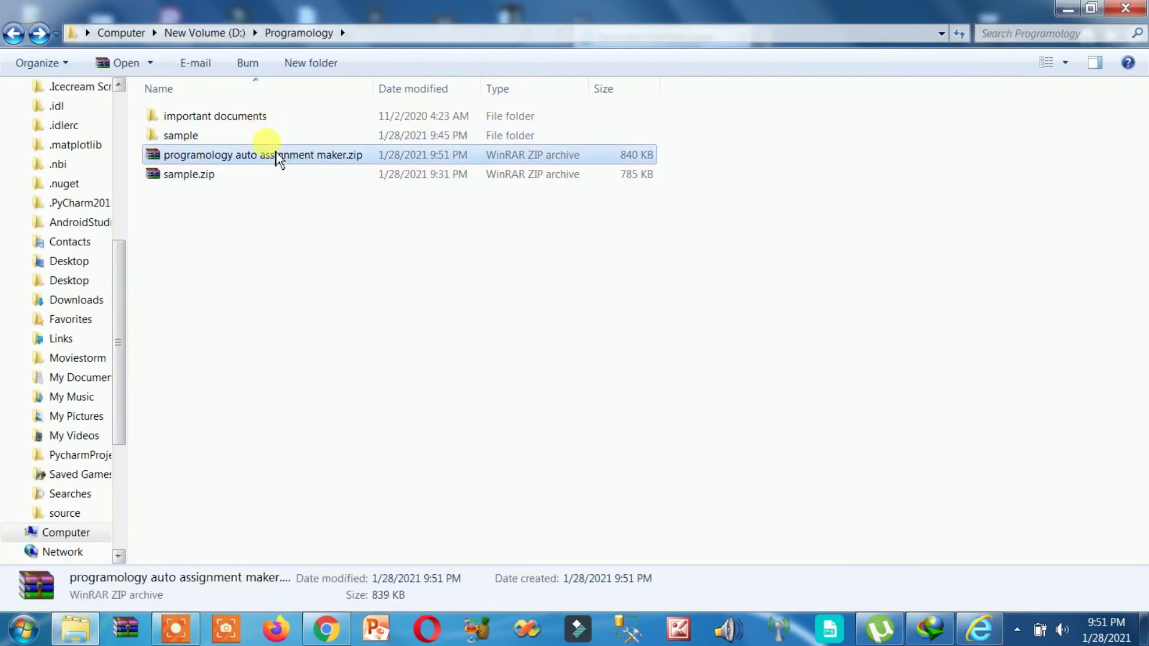
{"action": "right_click", "coordinate": [279, 159]}
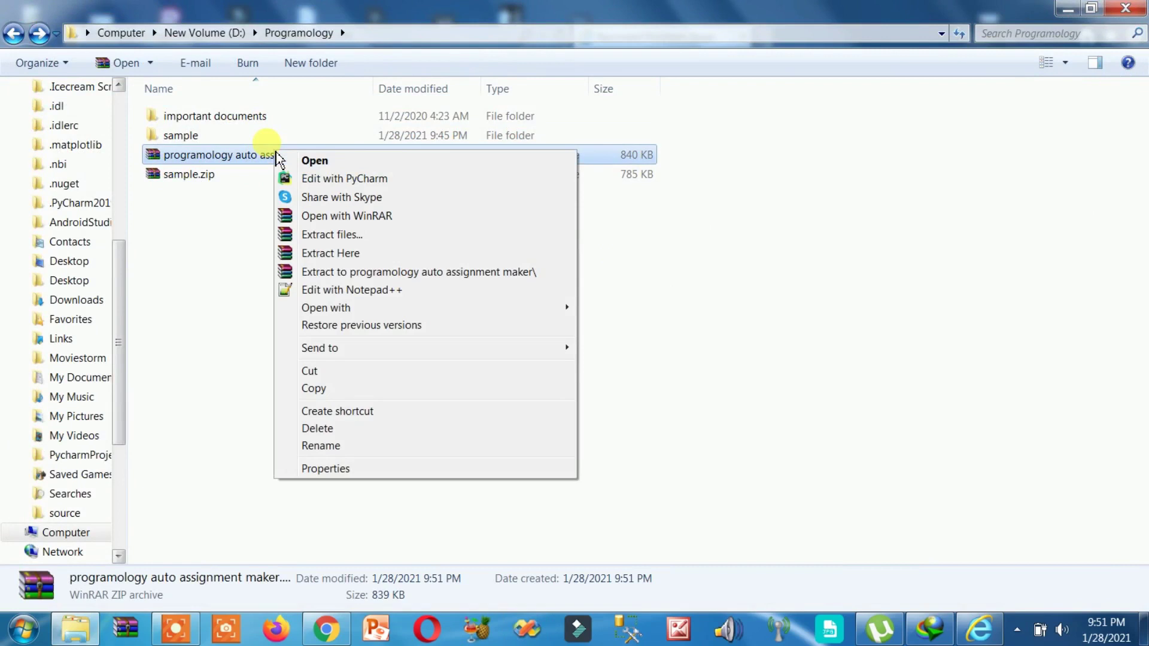
{"action": "left_click", "coordinate": [415, 279]}
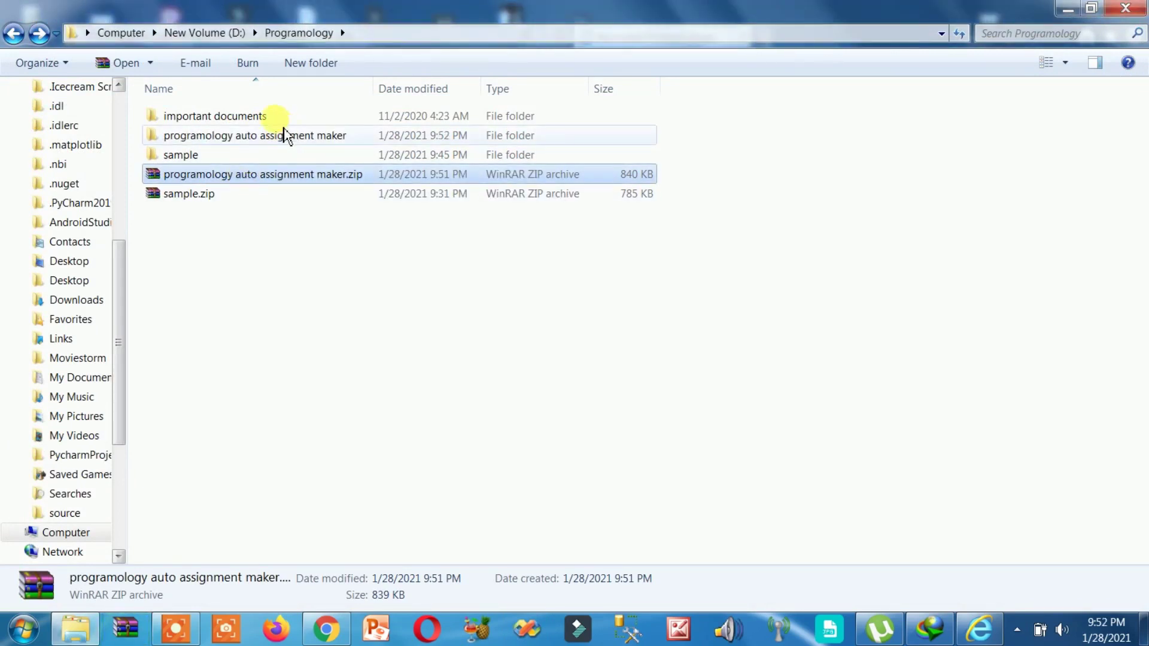
Step: Open the recorded steps report Problem_20210128_2151.mht from the extracted folder and review its captioned screenshots from Problem Step 1 to 6
{"action": "double_click", "coordinate": [292, 138]}
{"action": "double_click", "coordinate": [260, 118]}
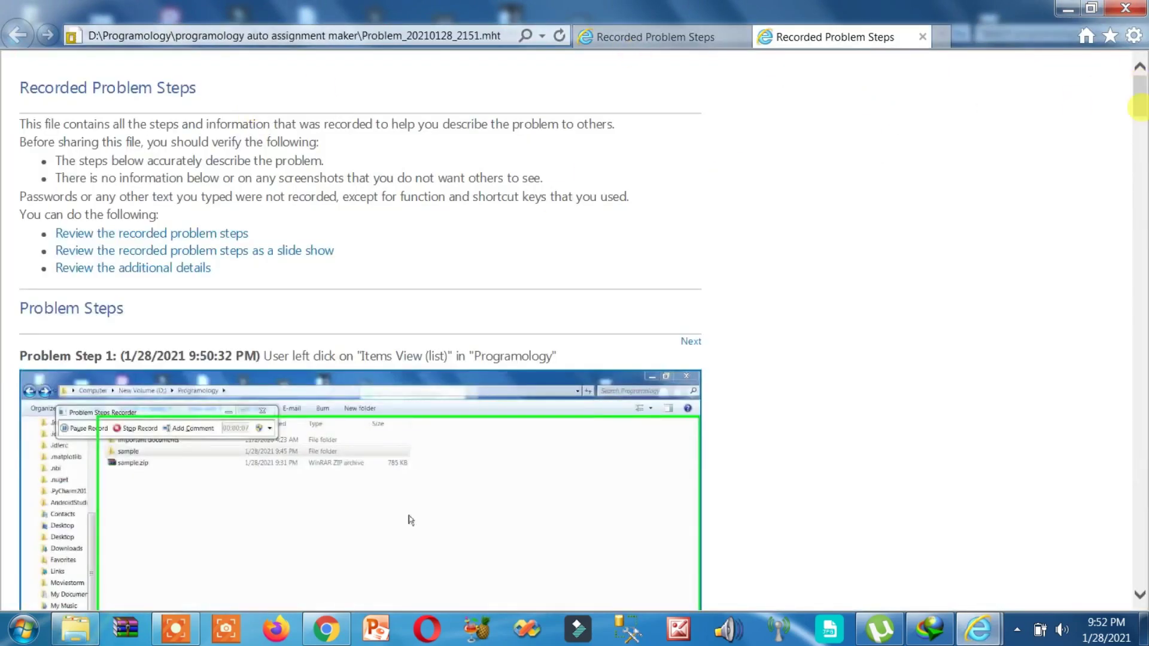
{"action": "scroll", "coordinate": [1143, 113], "scroll_direction": "down", "scroll_amount": 3}
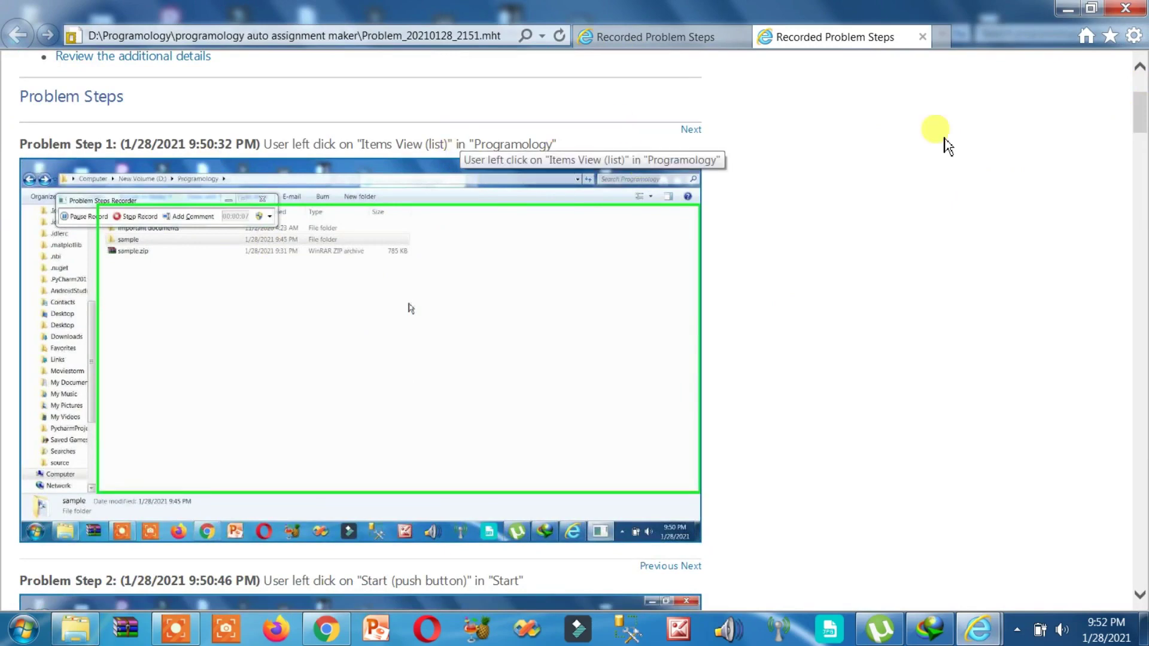
{"action": "left_click_drag", "start_coordinate": [1139, 107], "coordinate": [1144, 147]}
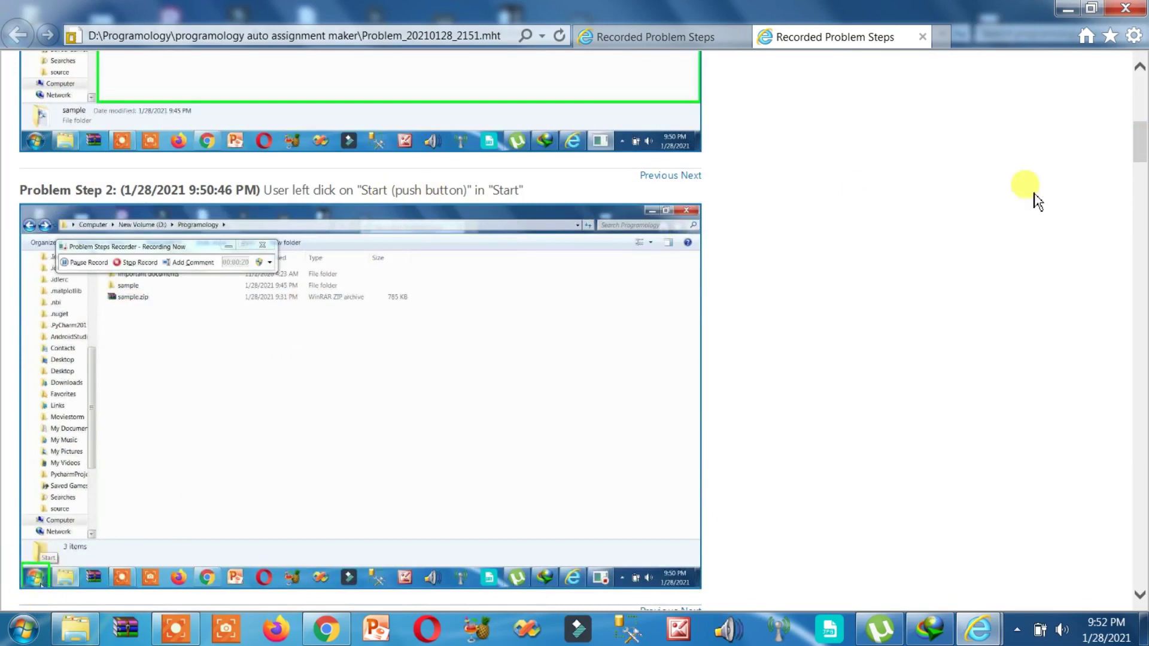
{"action": "left_click_drag", "start_coordinate": [1141, 146], "coordinate": [1141, 185]}
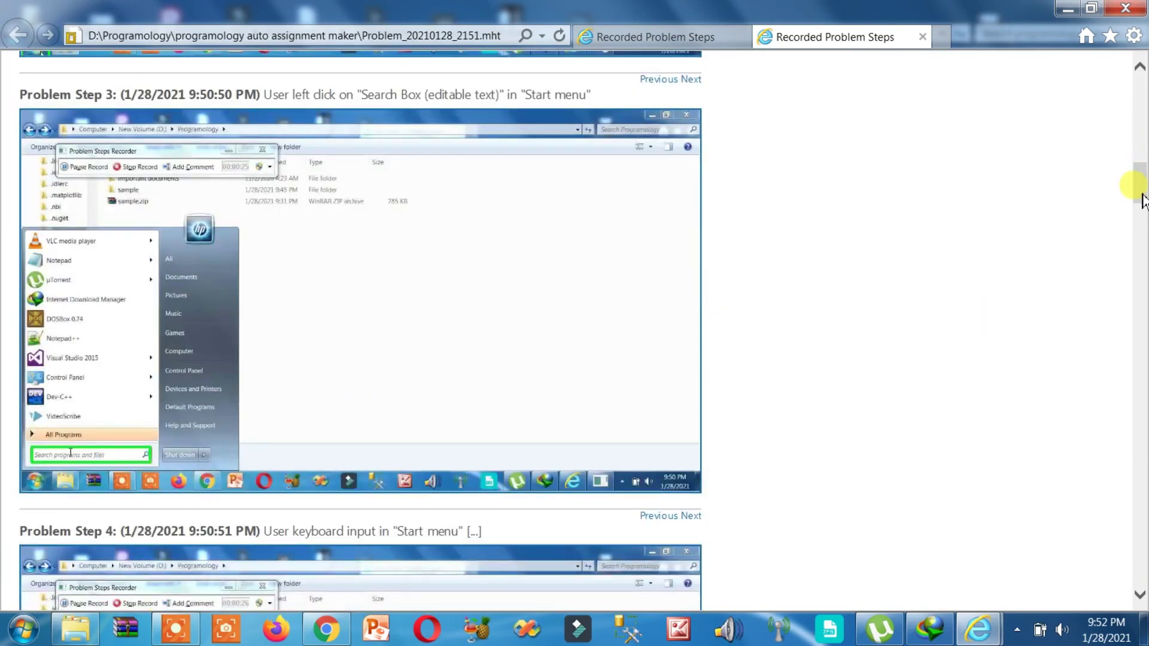
{"action": "left_click_drag", "start_coordinate": [1142, 194], "coordinate": [1141, 256]}
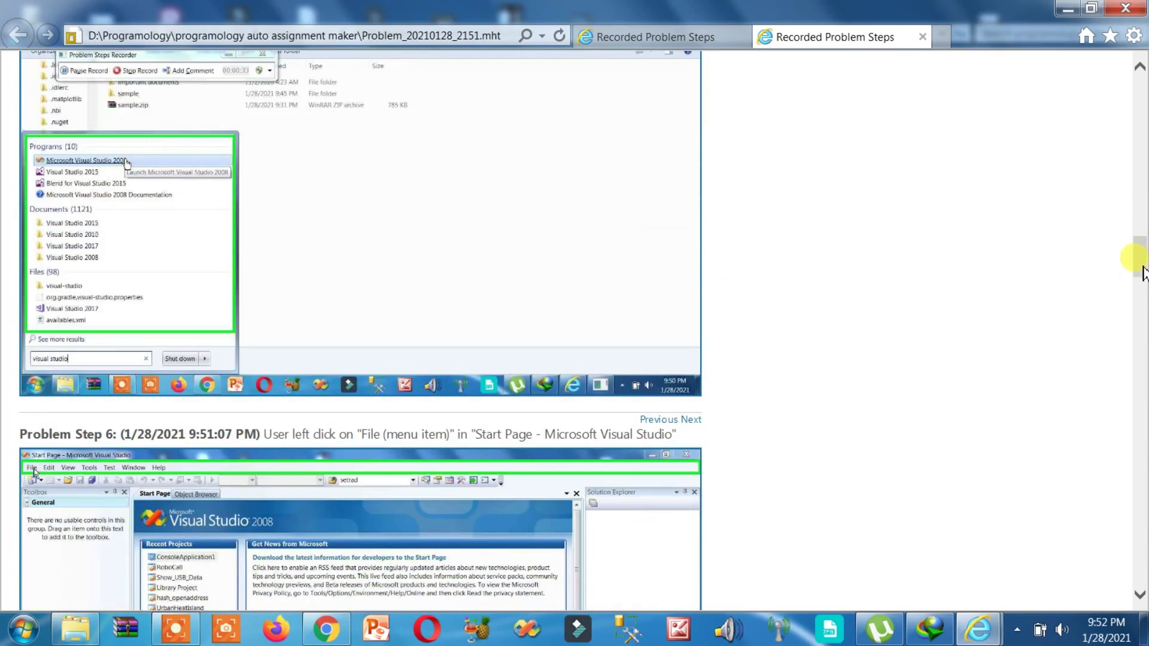
{"action": "left_click_drag", "start_coordinate": [1143, 272], "coordinate": [1141, 114]}
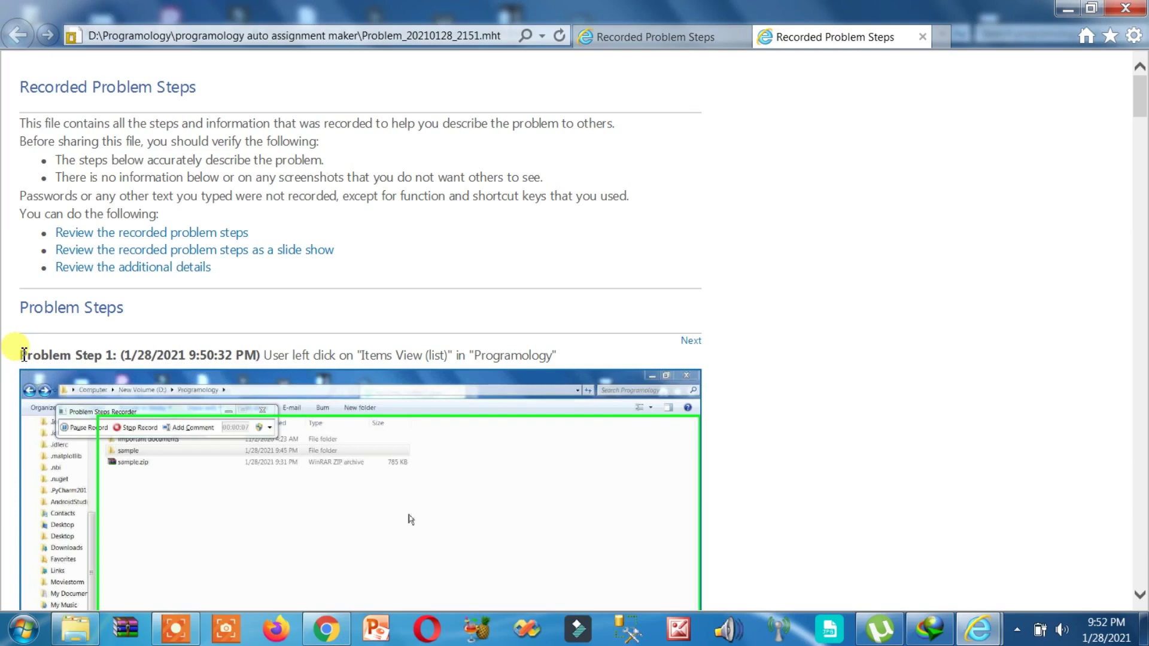
Step: Copy the whole report body from the Problem Step 1 caption down to the "Return to top of page..." line
{"action": "left_click_drag", "start_coordinate": [24, 355], "coordinate": [676, 620]}
{"action": "left_click", "coordinate": [1143, 158]}
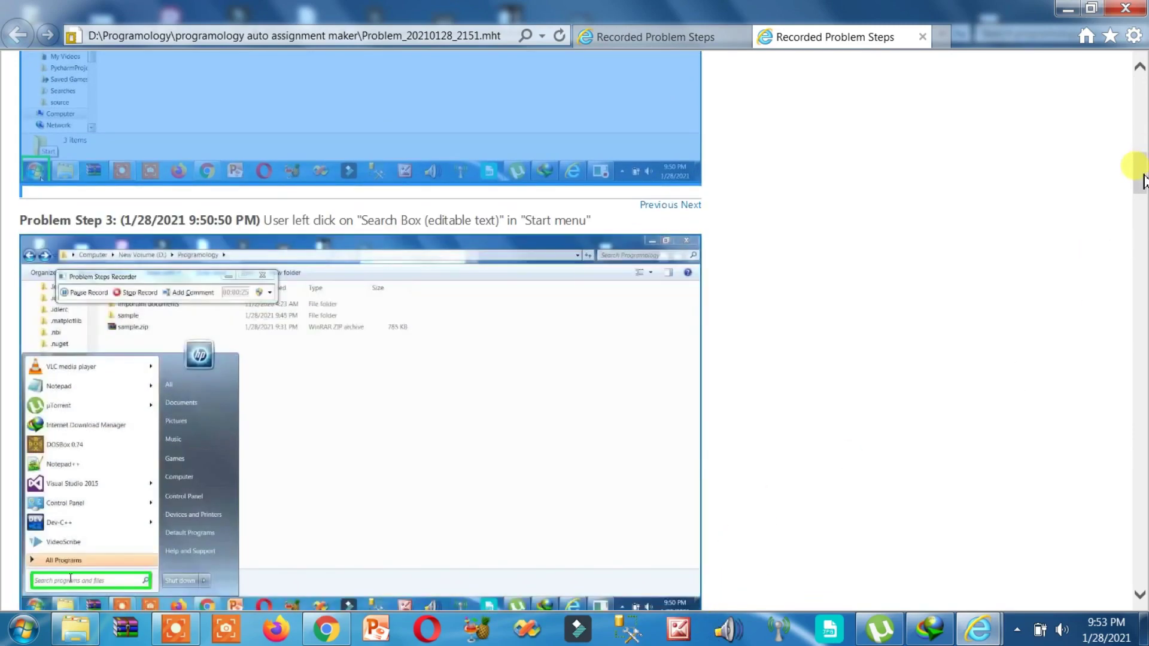
{"action": "left_click_drag", "start_coordinate": [1144, 179], "coordinate": [1141, 494]}
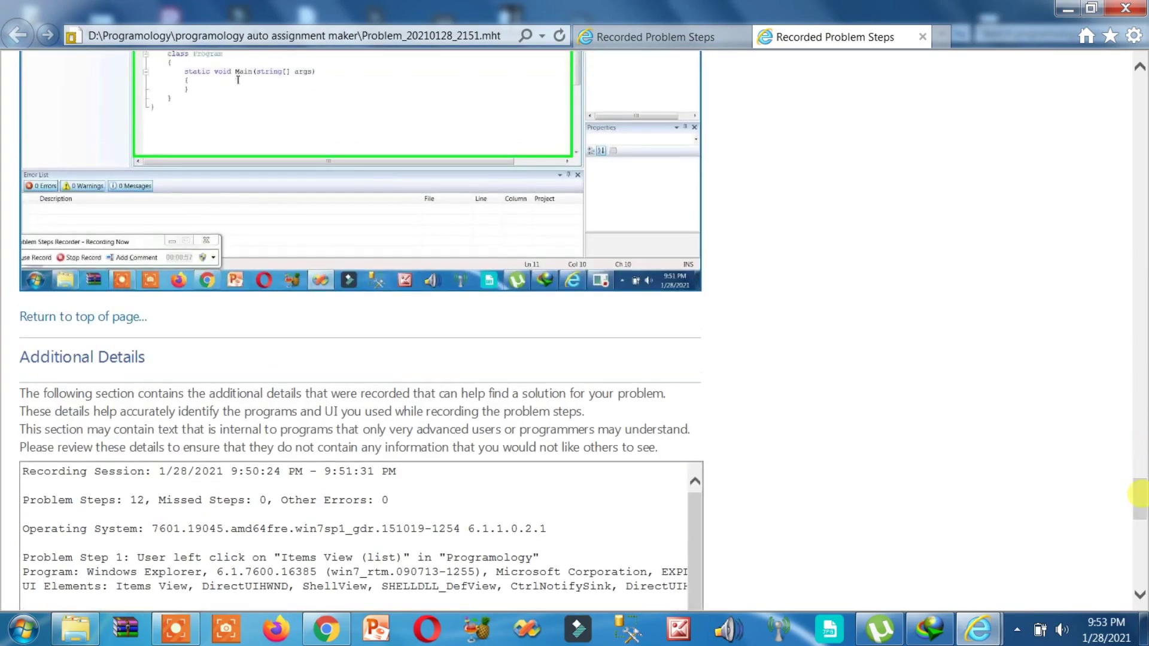
{"action": "triple_click", "coordinate": [157, 324]}
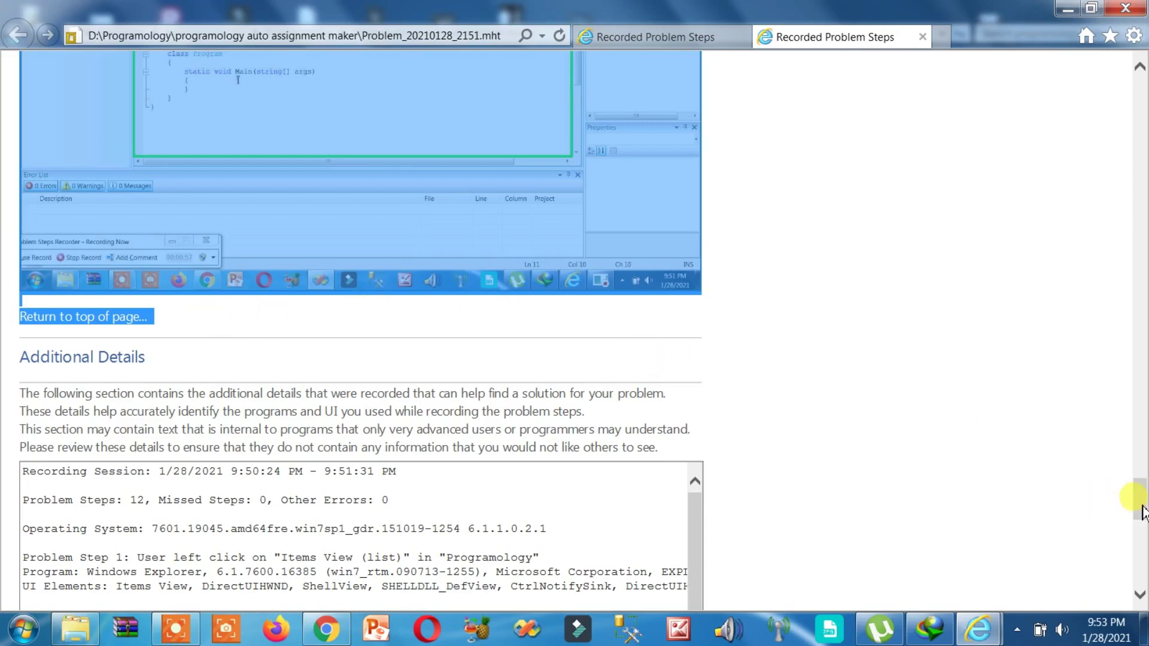
{"action": "left_click_drag", "start_coordinate": [1138, 506], "coordinate": [1140, 114]}
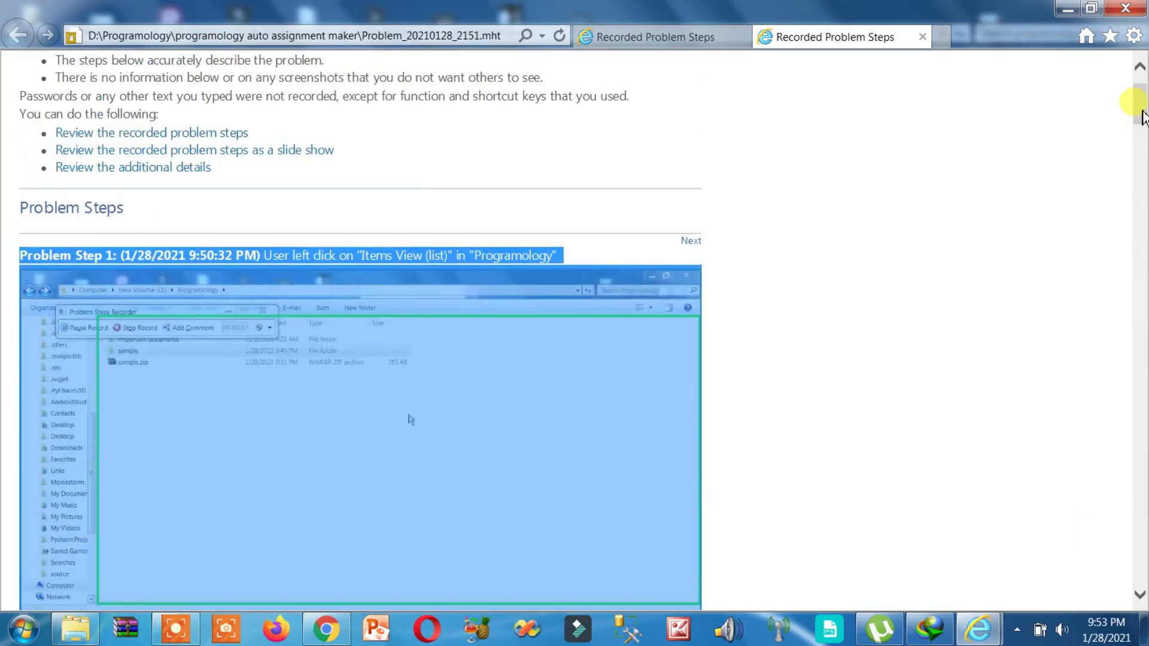
{"action": "right_click", "coordinate": [638, 379]}
{"action": "left_click", "coordinate": [673, 373]}
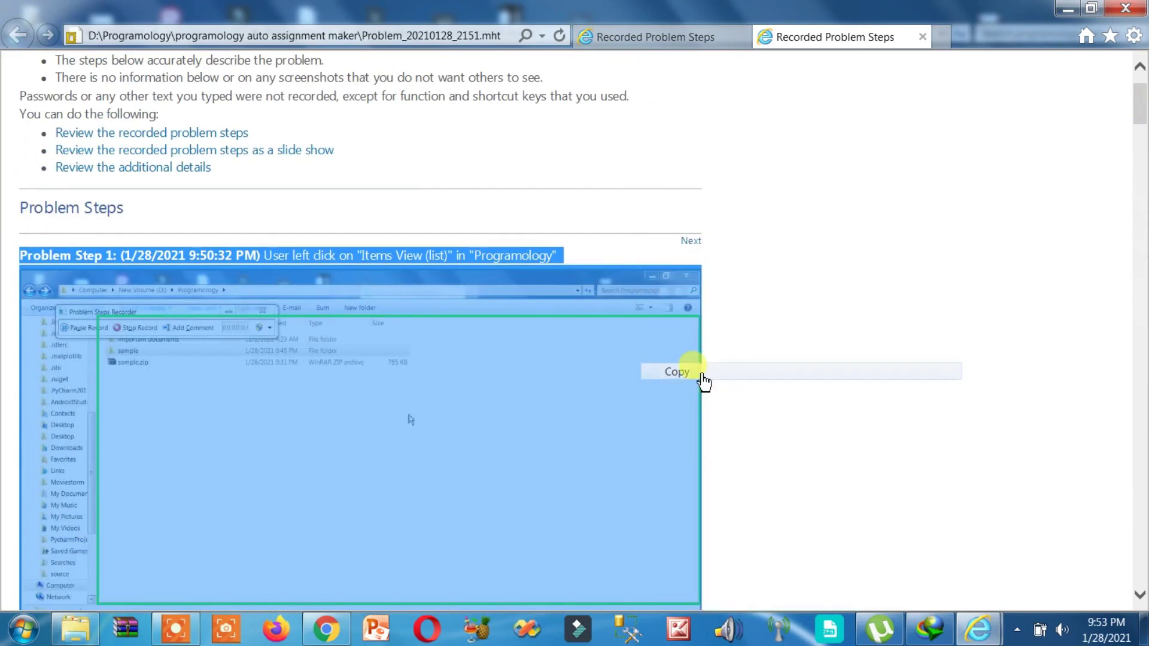
Step: Create a Microsoft Word document with the default name in the programology auto assignment maker folder and open it in Word
{"action": "left_click", "coordinate": [84, 625]}
{"action": "right_click", "coordinate": [299, 422]}
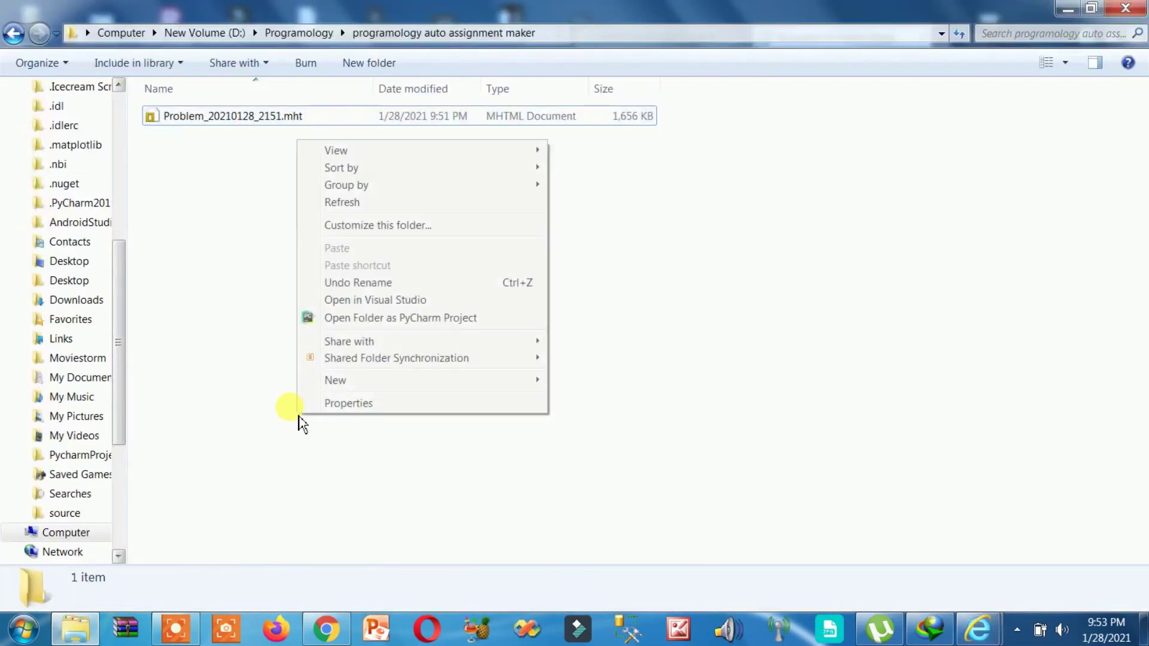
{"action": "mouse_move", "coordinate": [529, 383]}
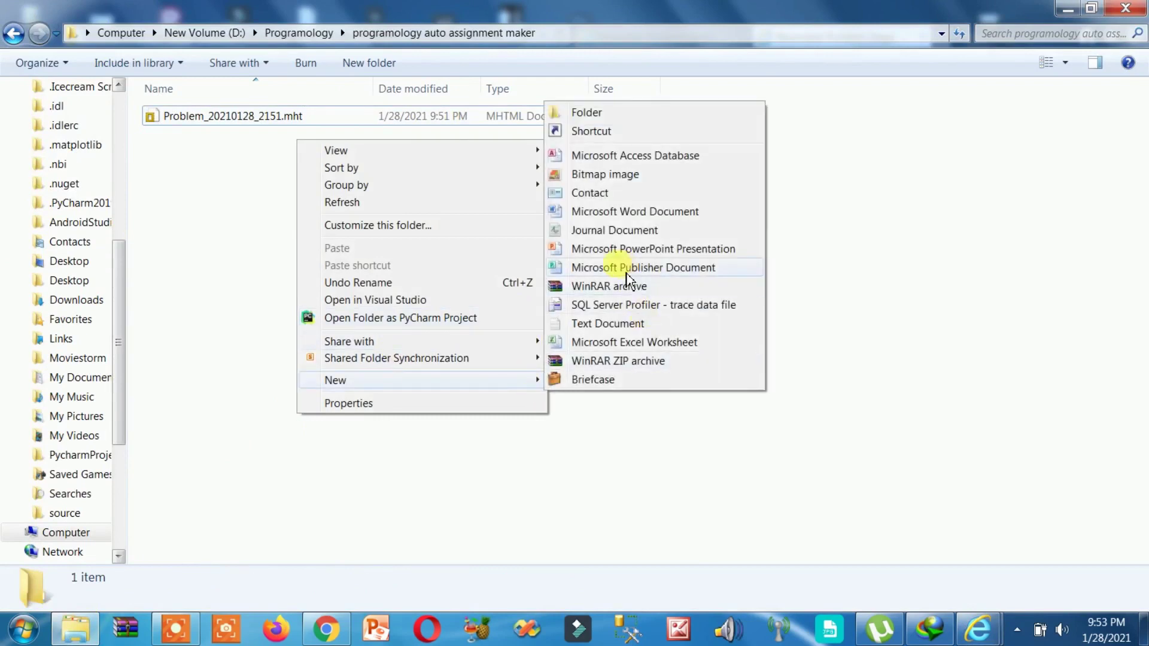
{"action": "left_click", "coordinate": [602, 215]}
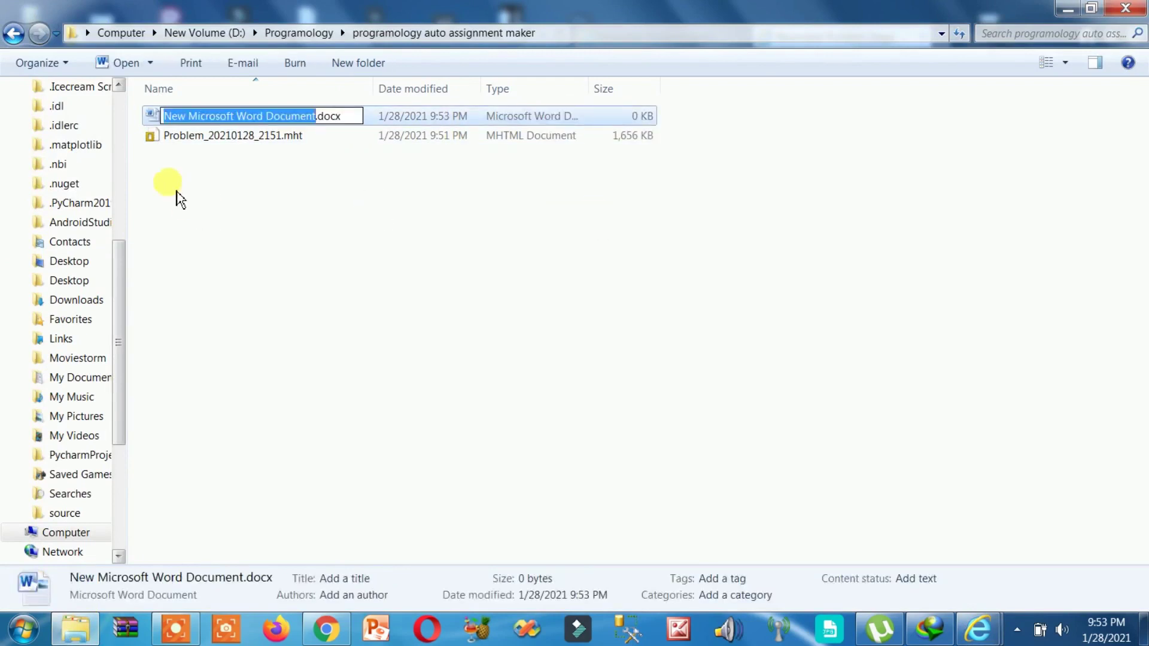
{"action": "key", "text": "Return"}
{"action": "double_click", "coordinate": [333, 123]}
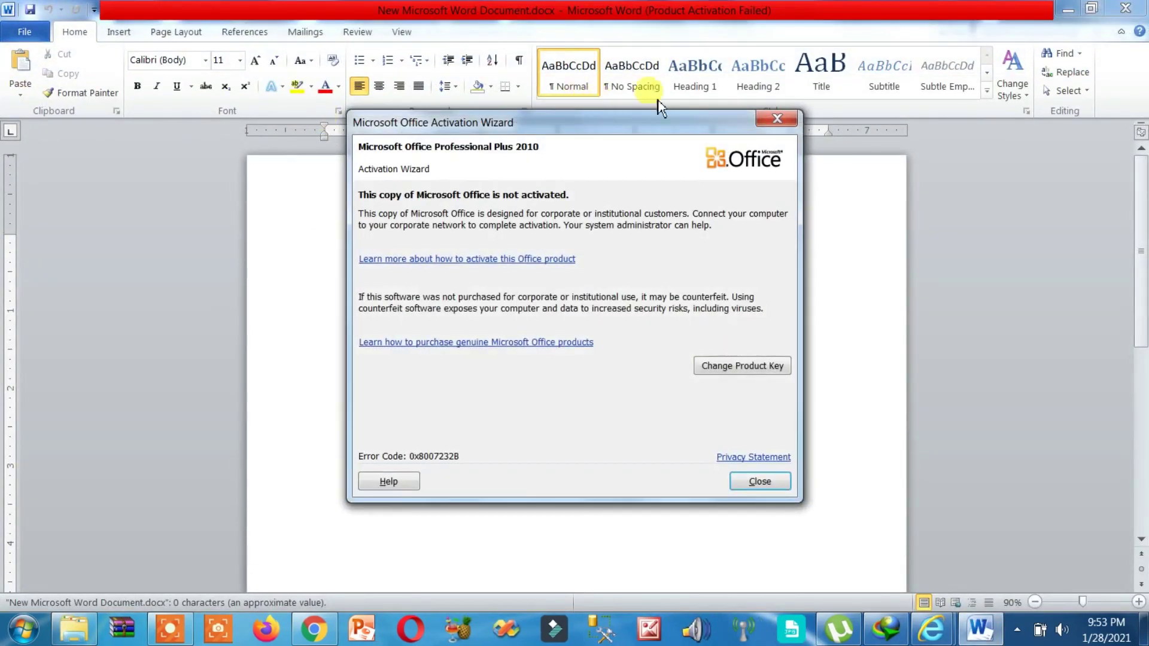
Step: Dismiss the Office activation wizard and paste the copied report into the blank document, returning to its first page
{"action": "left_click", "coordinate": [760, 122]}
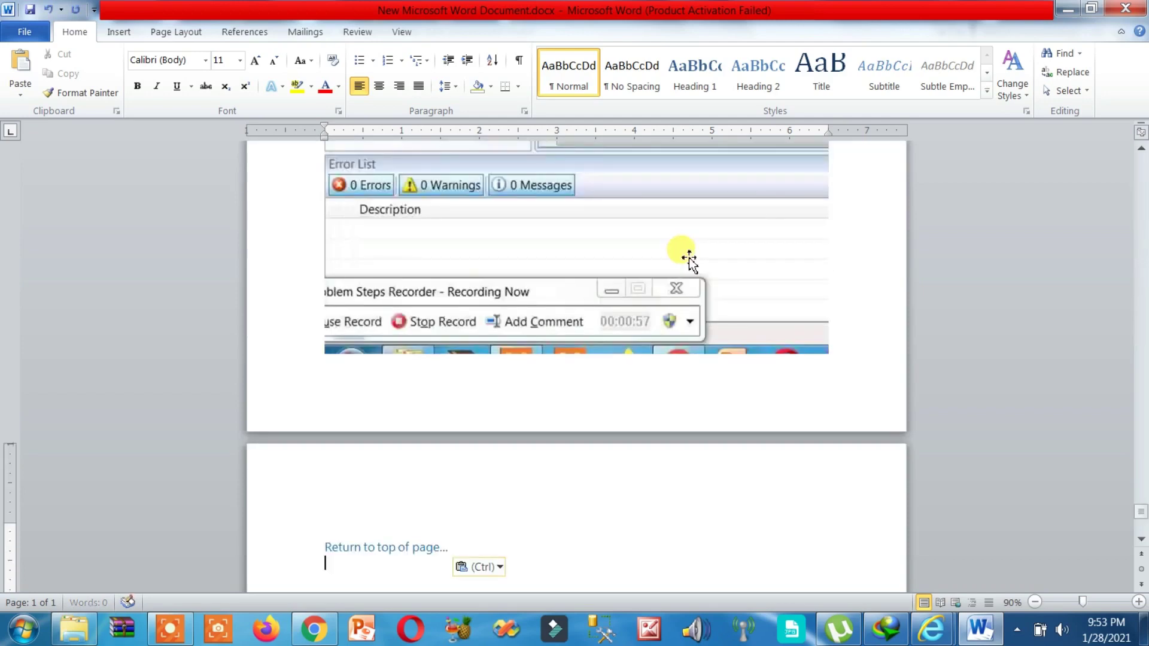
{"action": "left_click_drag", "start_coordinate": [1143, 514], "coordinate": [1141, 162]}
{"action": "left_click", "coordinate": [537, 272]}
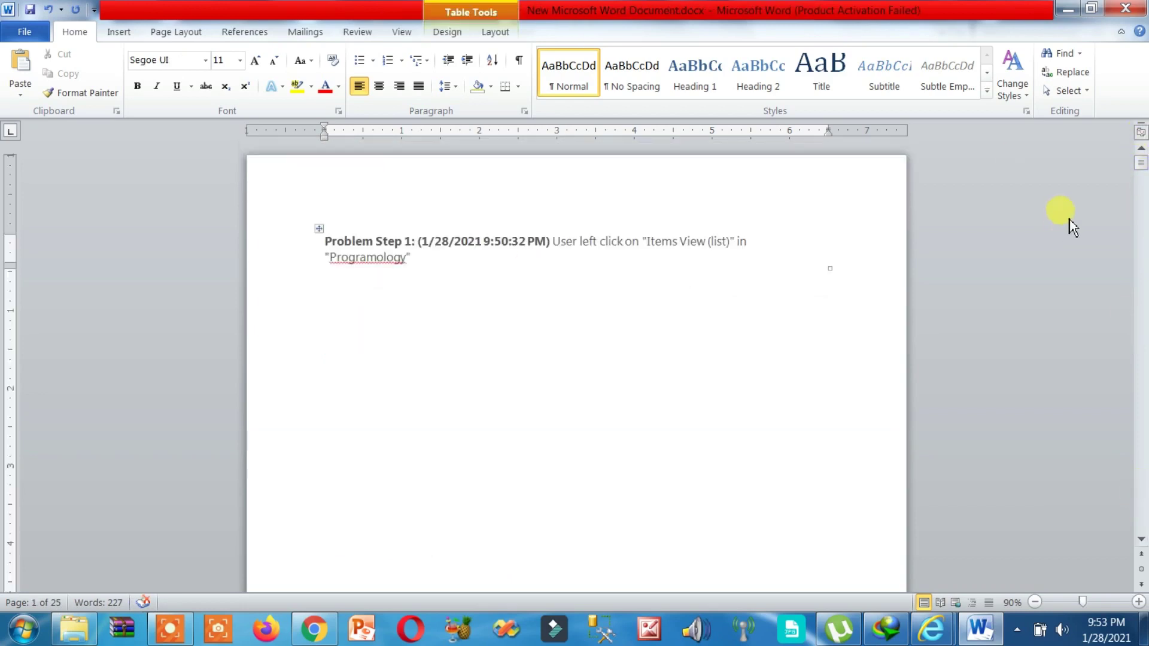
Step: Shrink the Problem Step 1 screenshot to about 6 inches wide so it fits on the first page
{"action": "left_click_drag", "start_coordinate": [1142, 162], "coordinate": [1141, 189]}
{"action": "left_click", "coordinate": [719, 276]}
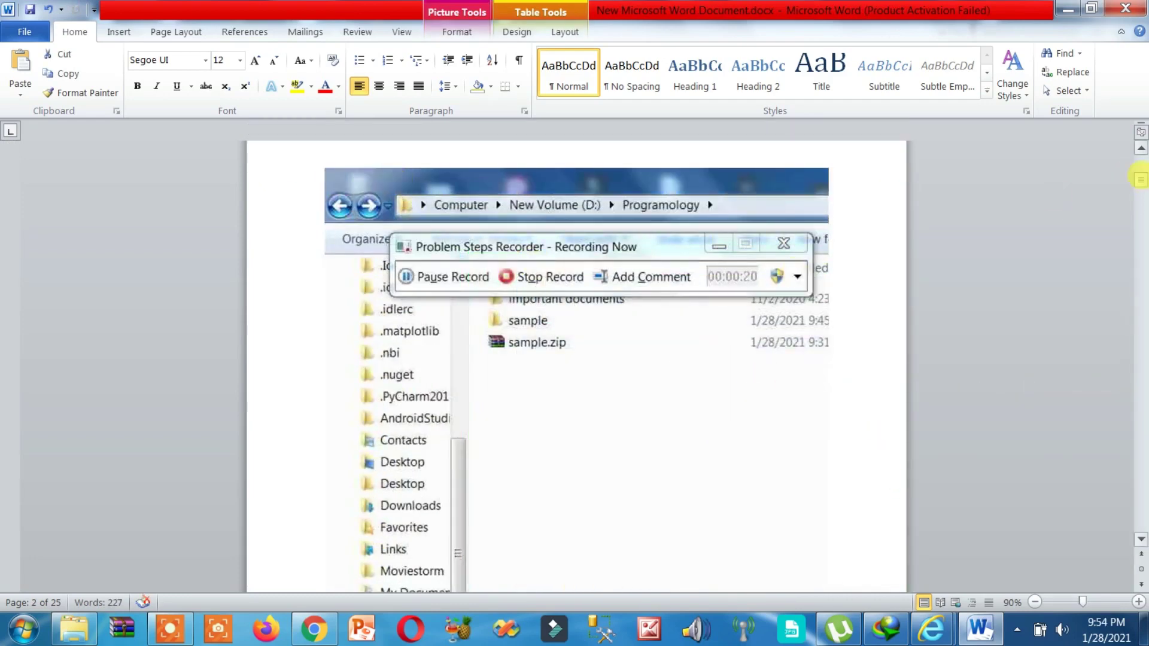
{"action": "scroll", "coordinate": [778, 435], "scroll_direction": "up", "scroll_amount": 10}
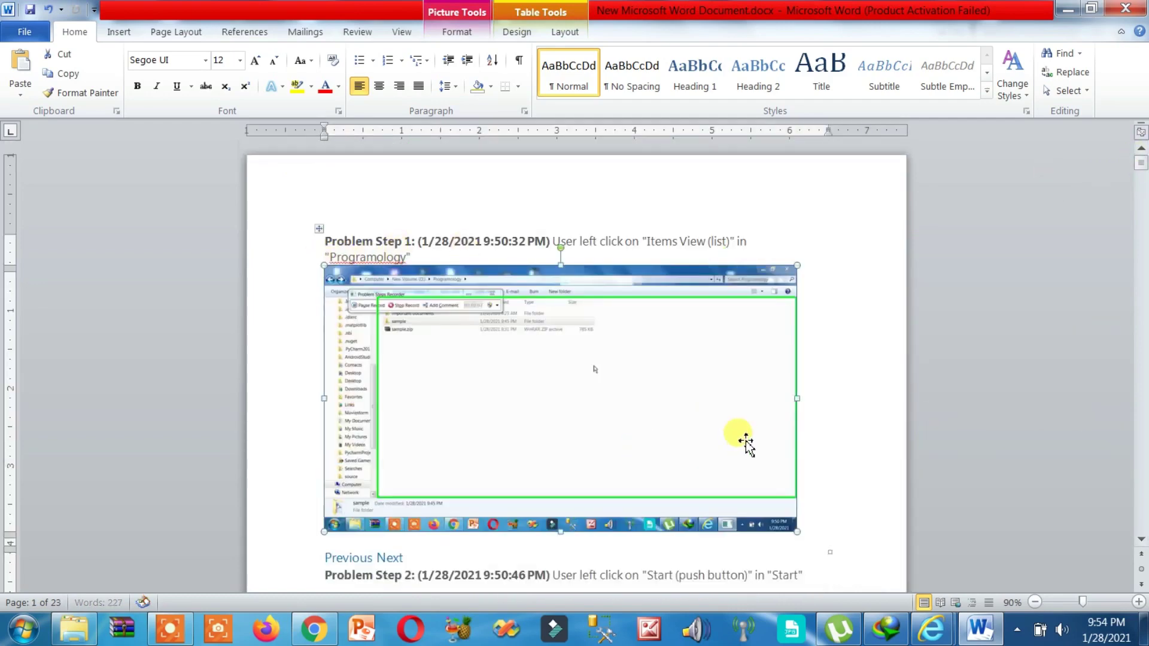
Step: Insert a blank line between the Problem Step 1 caption and its screenshot, and save the document
{"action": "left_click", "coordinate": [741, 258]}
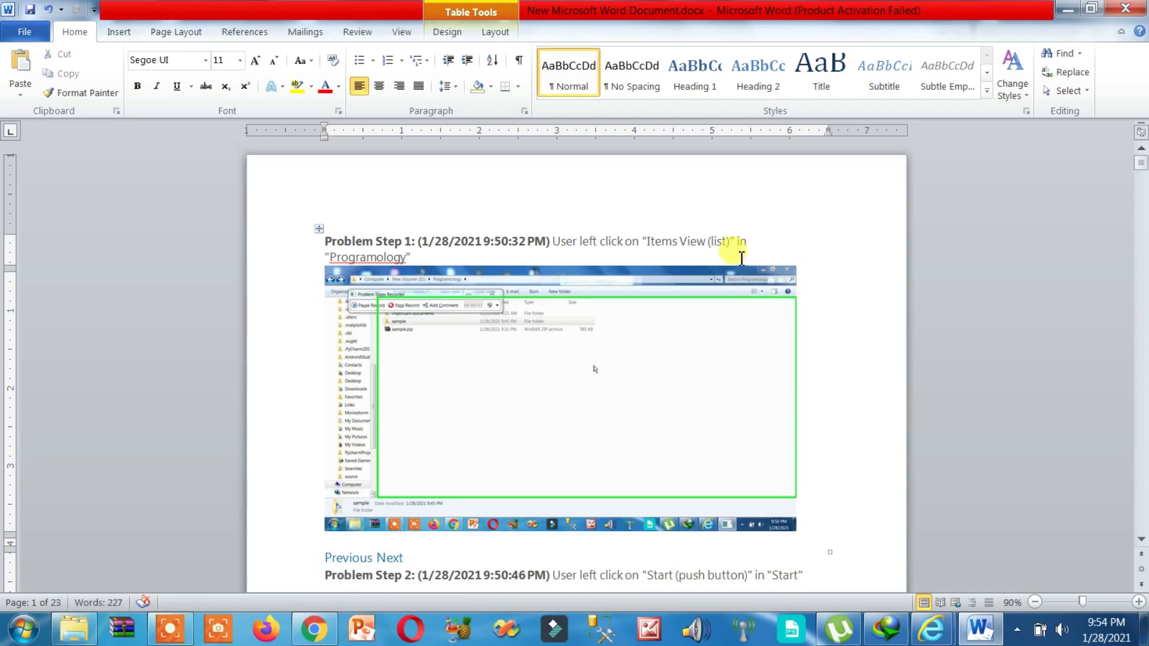
{"action": "key", "text": "Return"}
{"action": "left_click", "coordinate": [669, 260]}
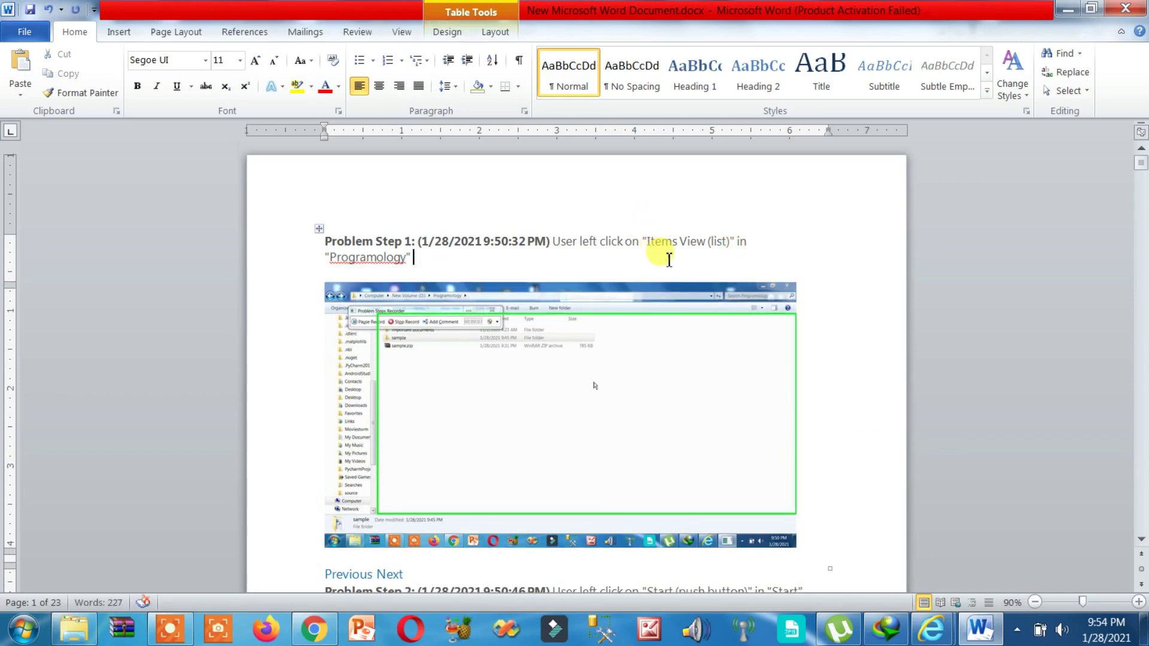
{"action": "left_click", "coordinate": [36, 10]}
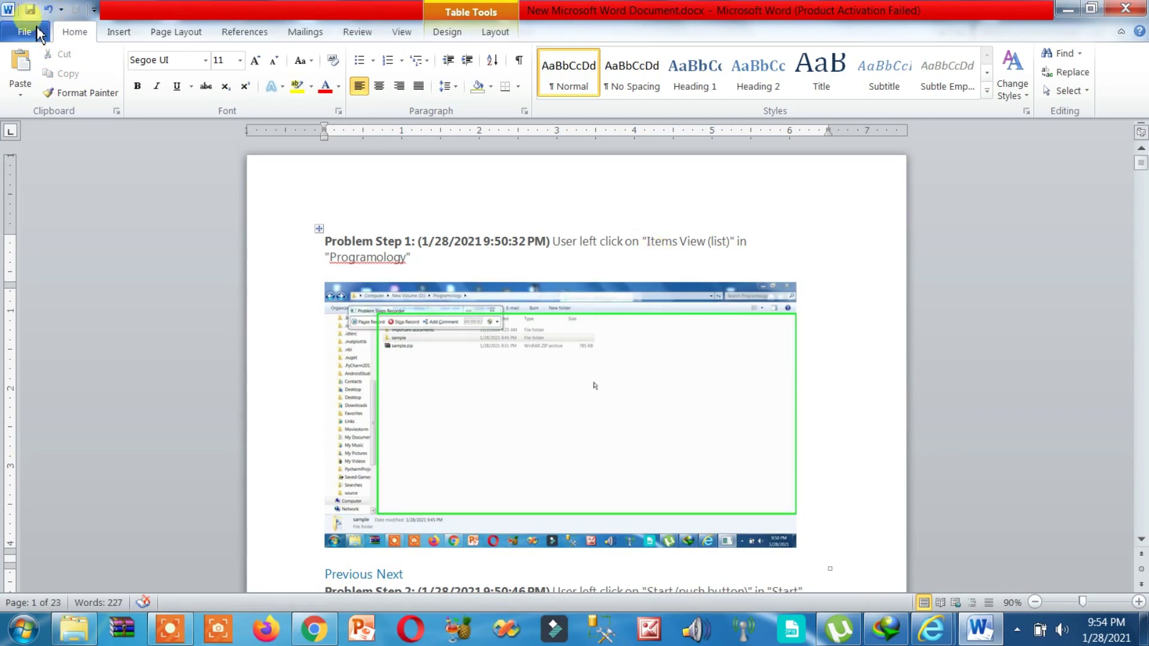
Step: Check the PDF format among the file types offered for saving a copy of the document, and cancel the save
{"action": "left_click", "coordinate": [39, 34]}
{"action": "left_click", "coordinate": [48, 78]}
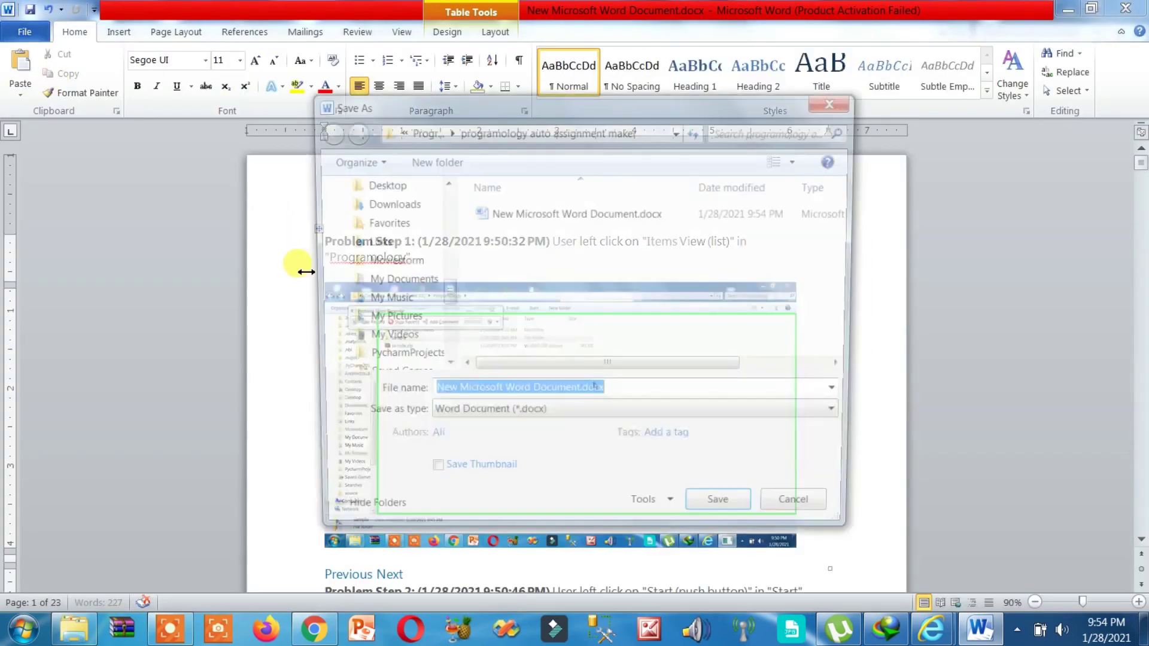
{"action": "left_click", "coordinate": [460, 418]}
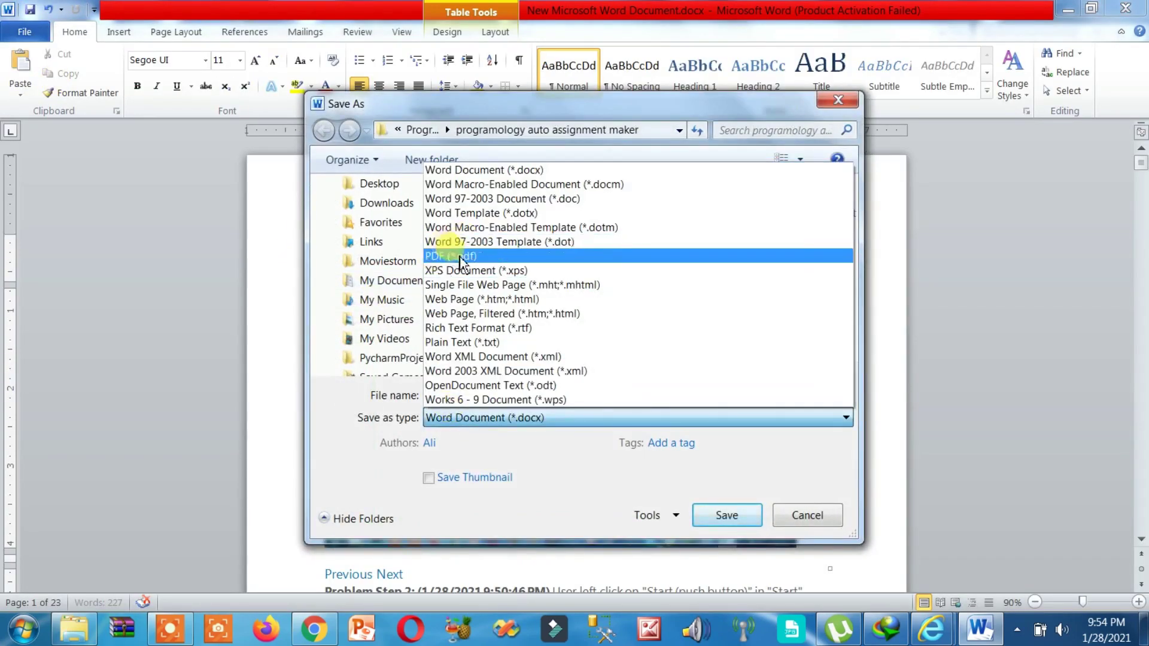
{"action": "left_click", "coordinate": [734, 491]}
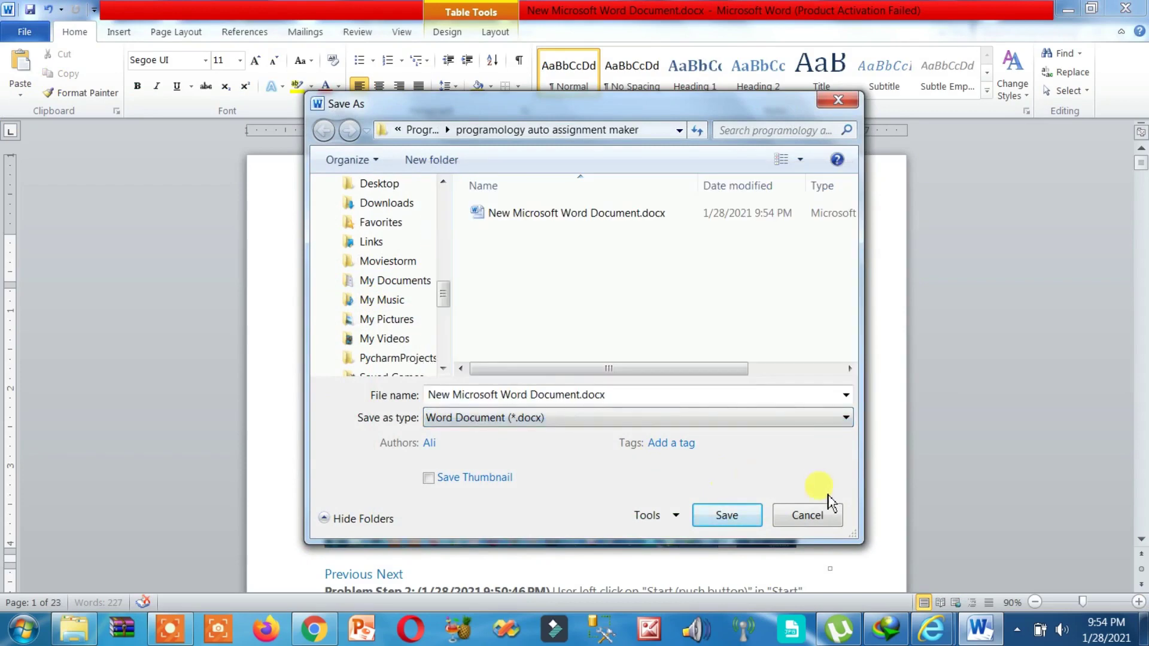
{"action": "left_click", "coordinate": [809, 514]}
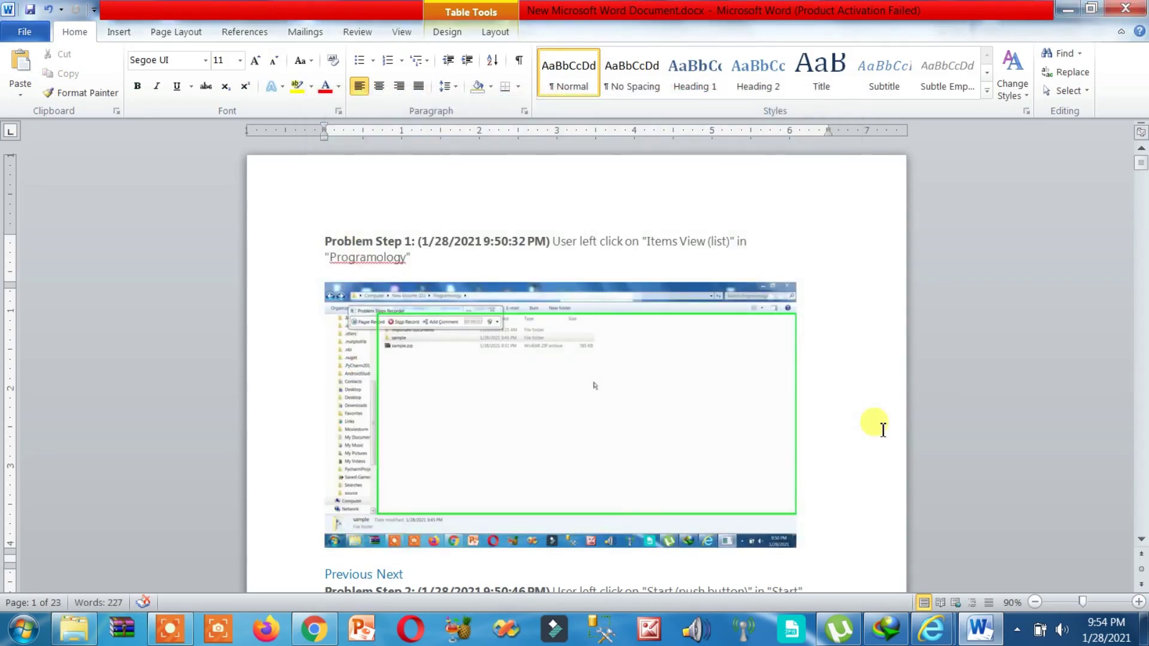